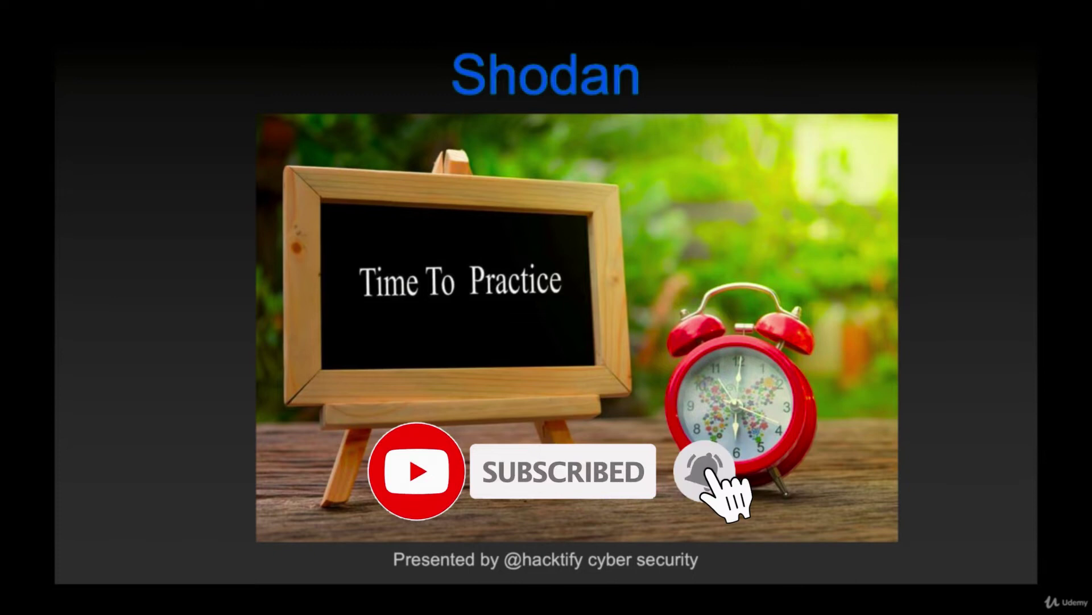
# Step: Leave the slideshow and bring up shodan.io/home in Chrome, highlighting the IMAGES heading
pyautogui.hotkey('ctrl', 'Right')
pyautogui.hotkey('ctrl', 'Right')
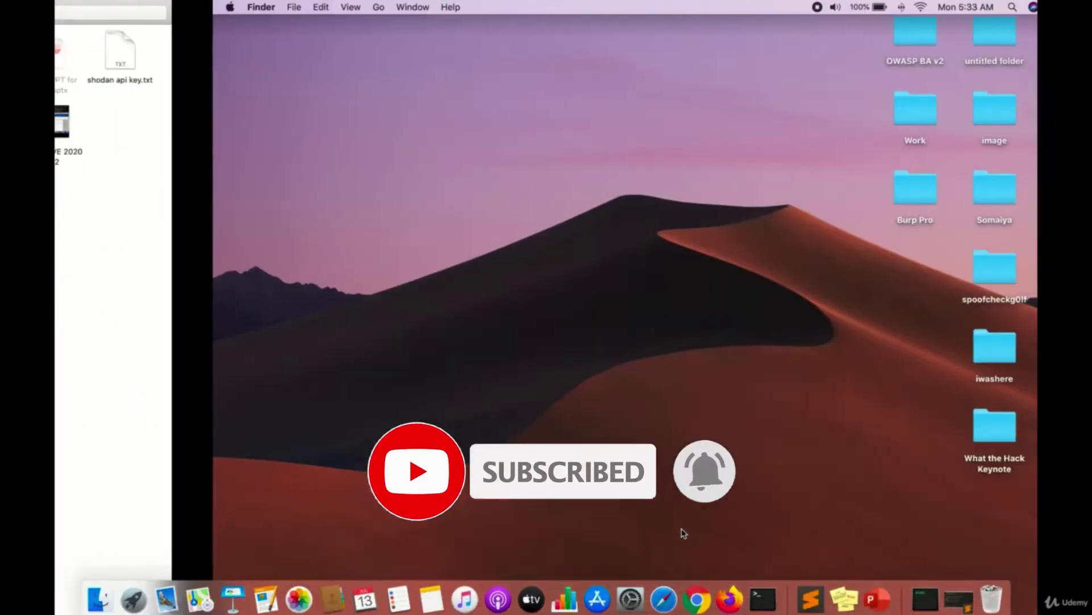
pyautogui.click(697, 592)
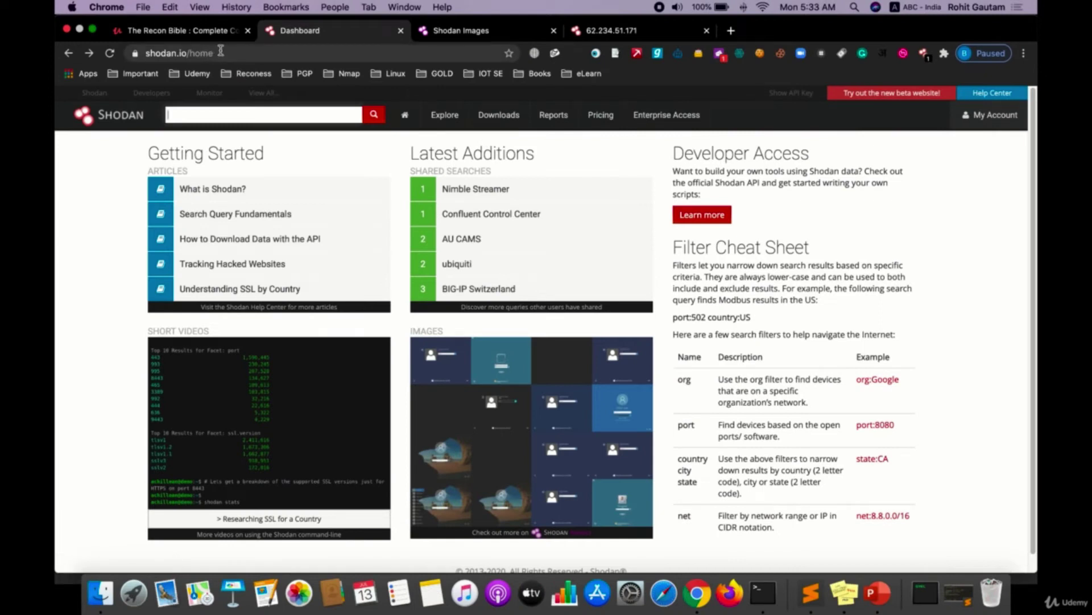
pyautogui.click(216, 52)
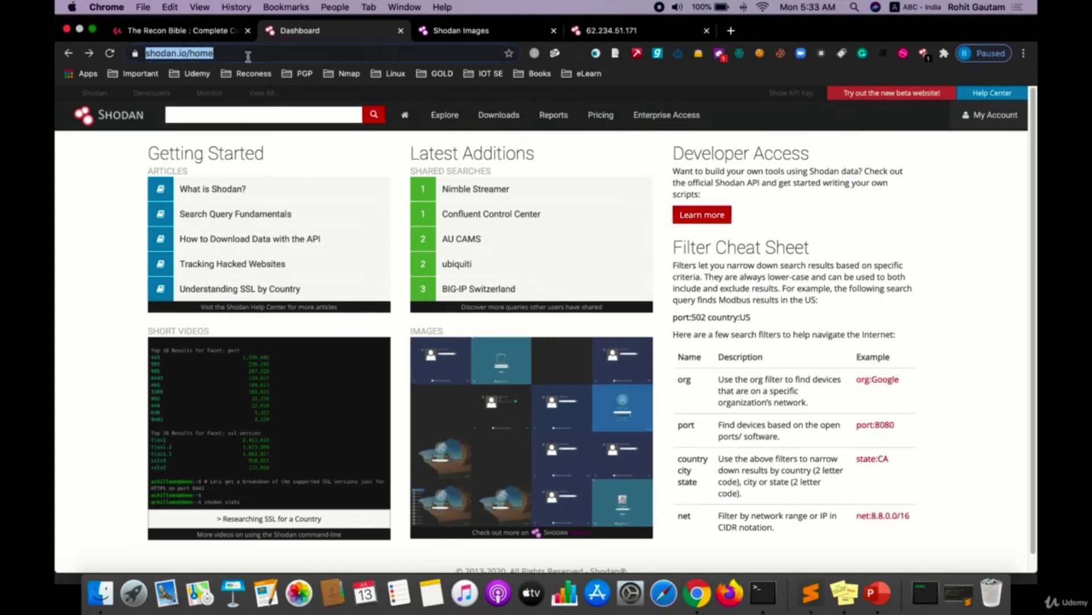
pyautogui.click(248, 54)
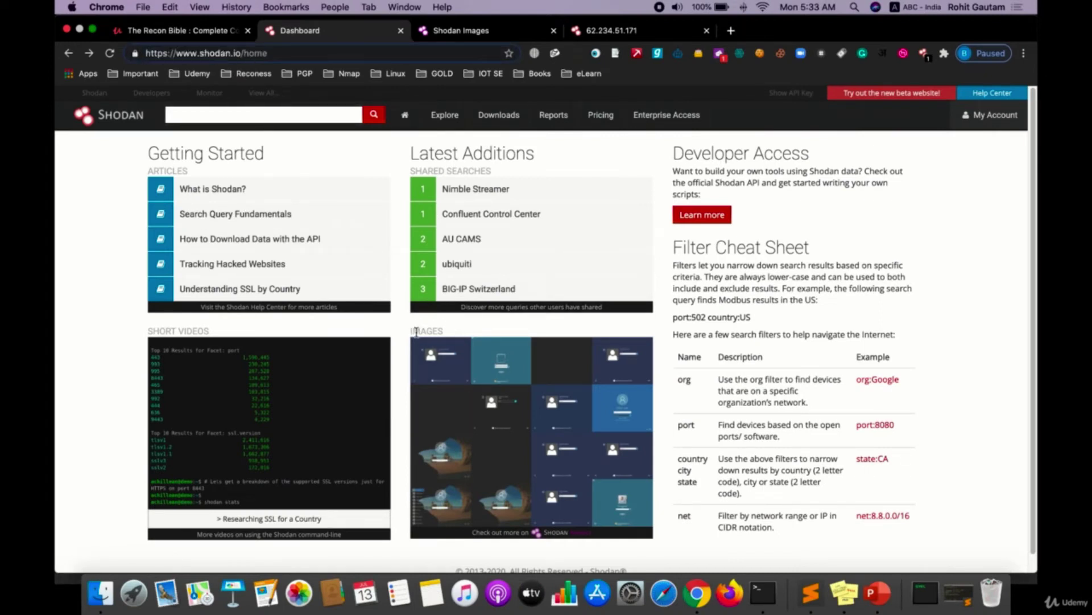
pyautogui.moveTo(410, 328); pyautogui.dragTo(434, 330)
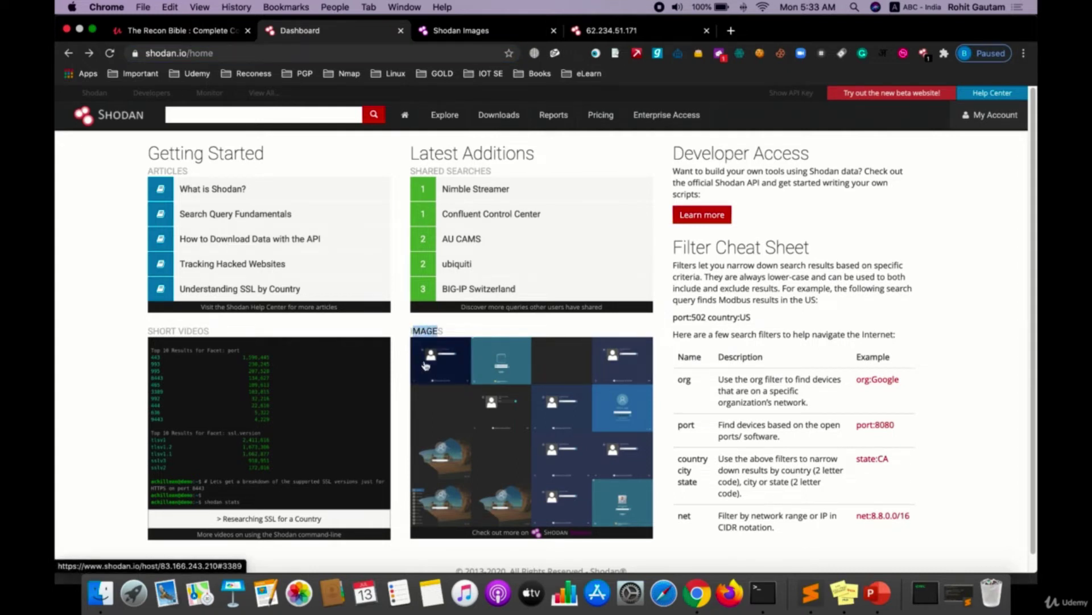
# Step: Open the first image's host page and highlight IP 83.166.243.210 and its Remote Desktop Protocol service
pyautogui.click(425, 365)
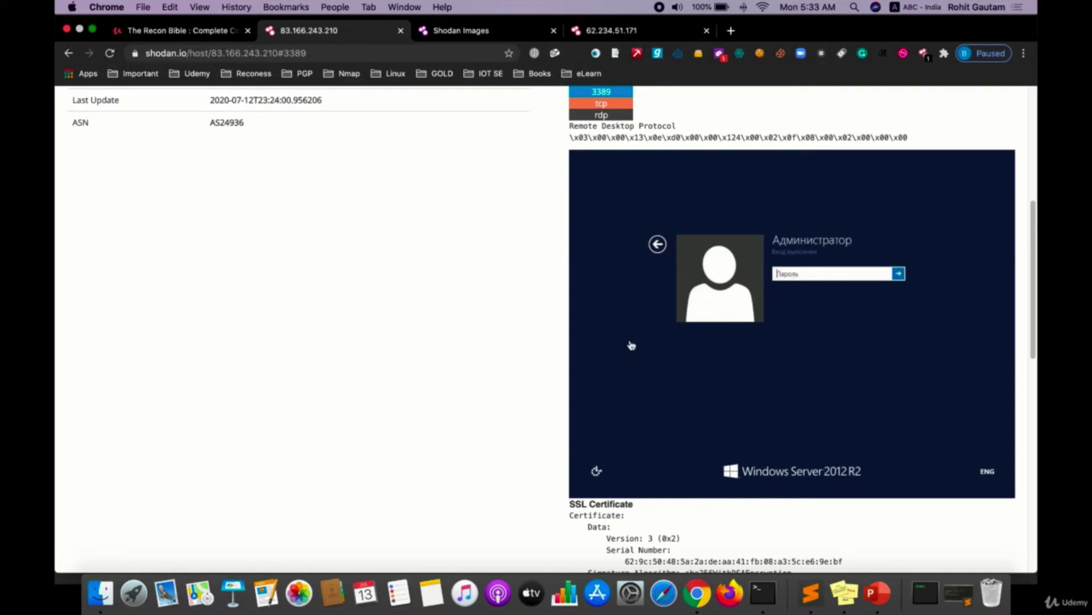
pyautogui.scroll(3, 447, 217)
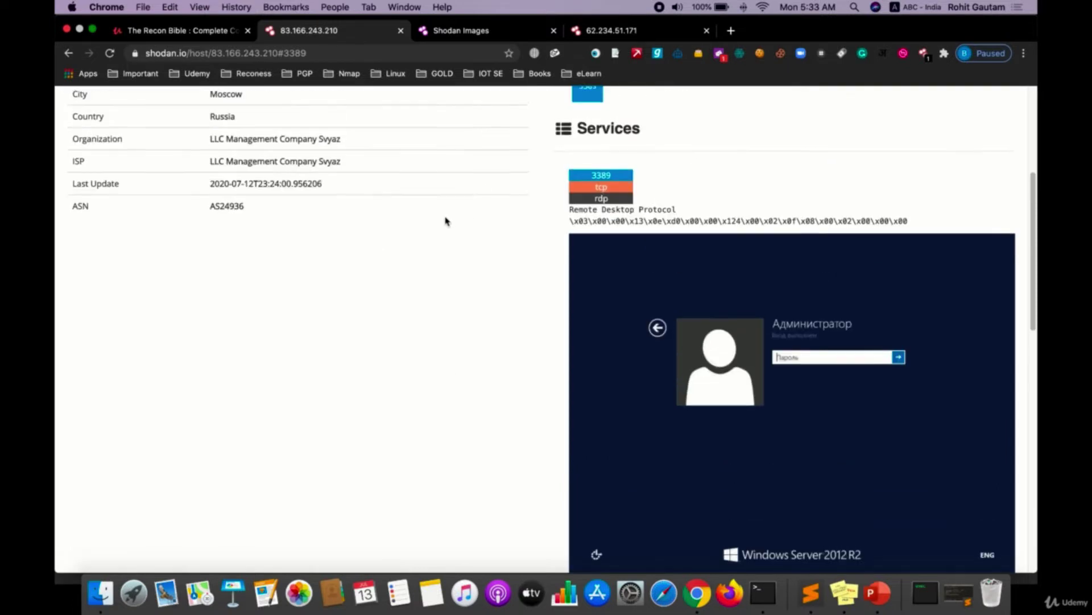
pyautogui.scroll(5, 446, 221)
pyautogui.scroll(-3, 398, 258)
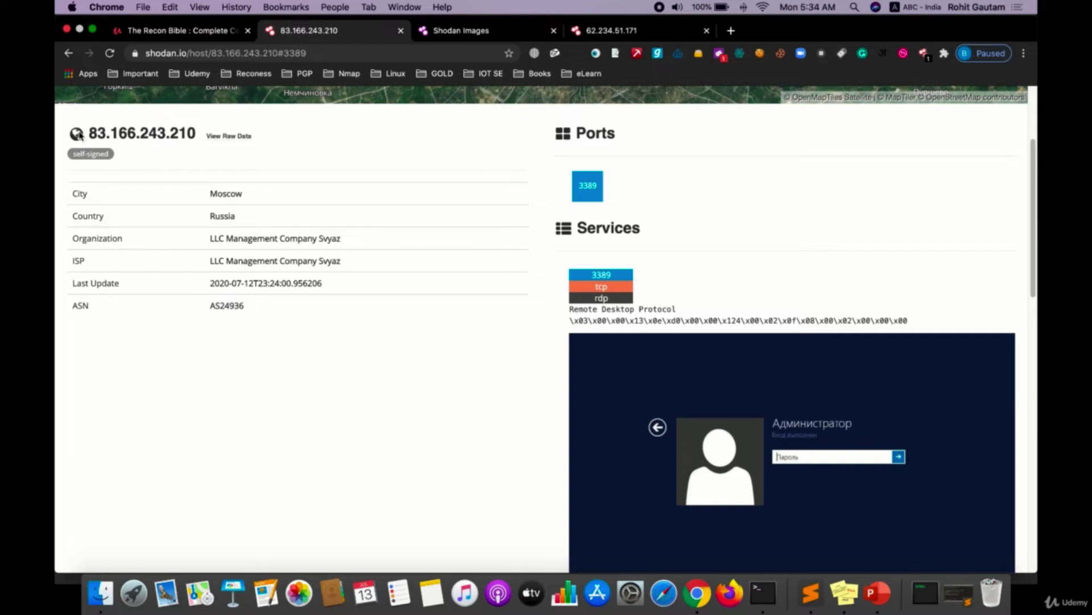
pyautogui.moveTo(80, 135); pyautogui.dragTo(210, 137)
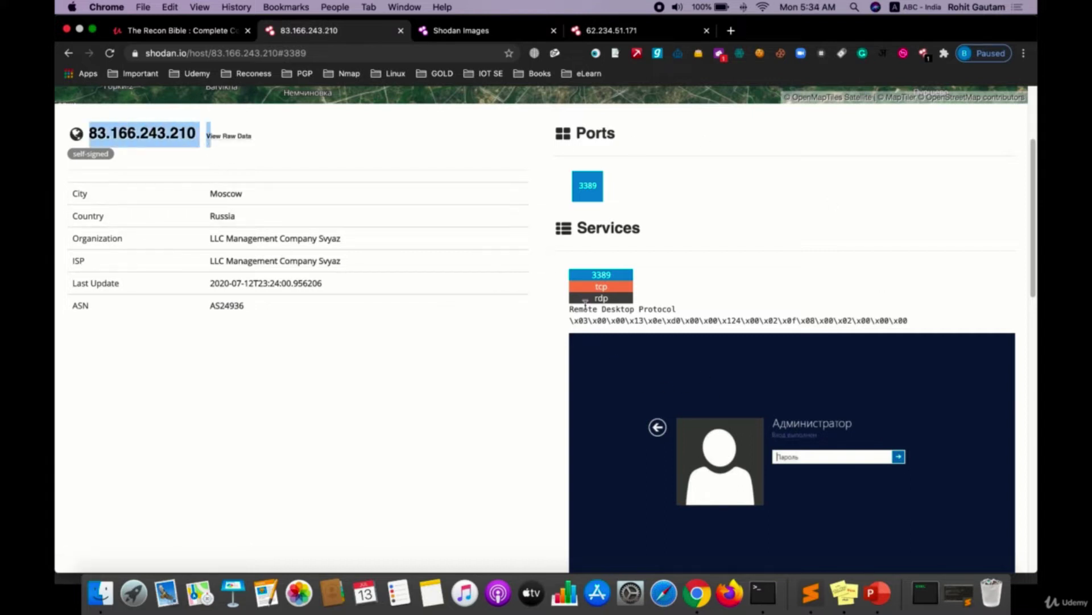
pyautogui.moveTo(573, 306); pyautogui.dragTo(654, 307)
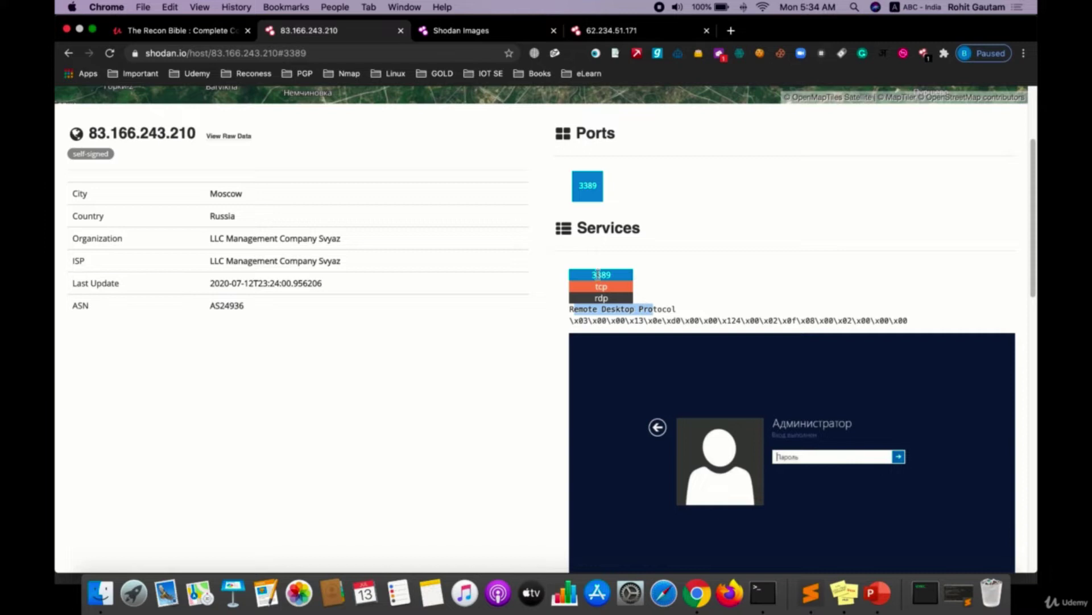
# Step: Scroll through the host's details, then return to the Shodan home dashboard
pyautogui.scroll(3, 534, 323)
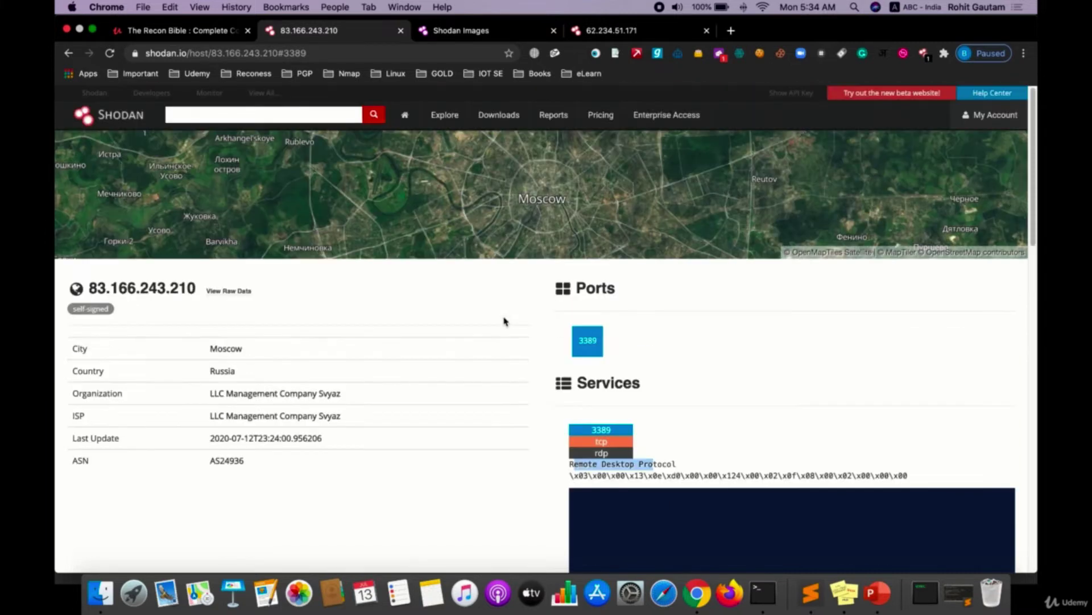
pyautogui.scroll(-5, 377, 360)
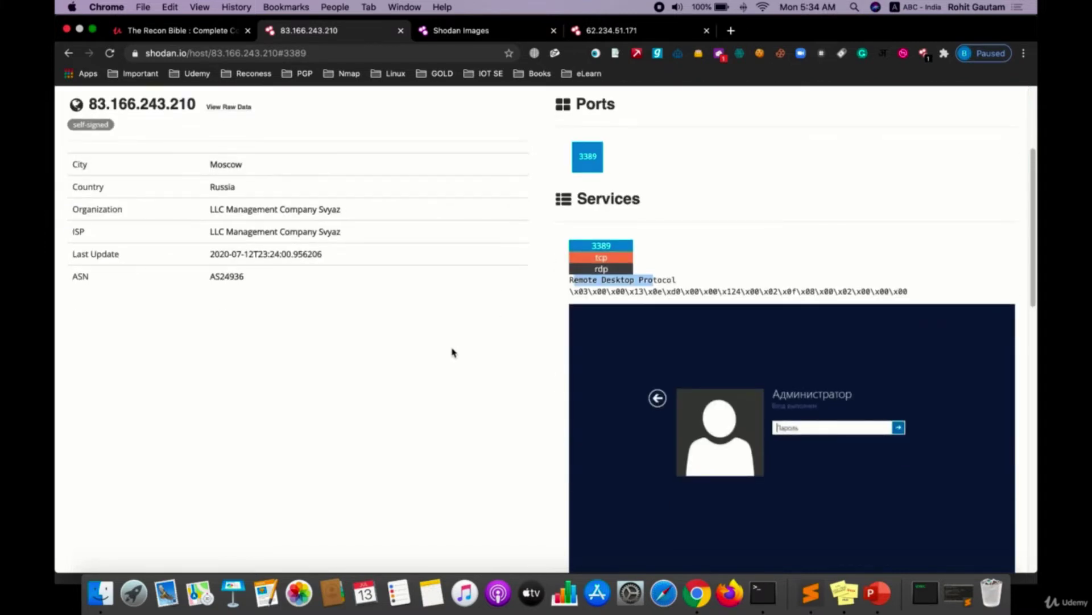
pyautogui.scroll(-4, 317, 317)
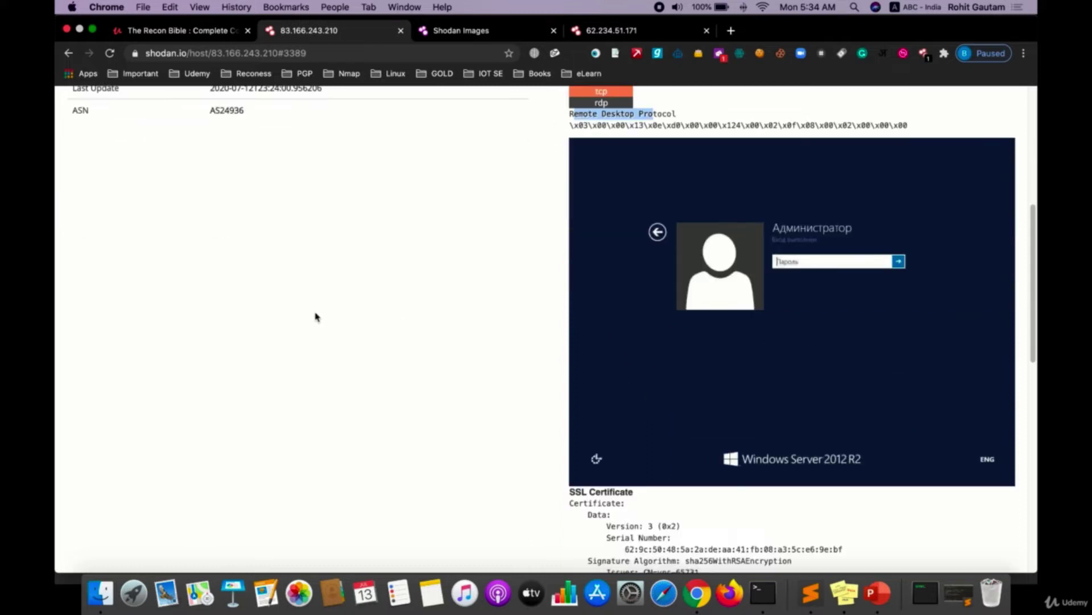
pyautogui.scroll(-3, 317, 317)
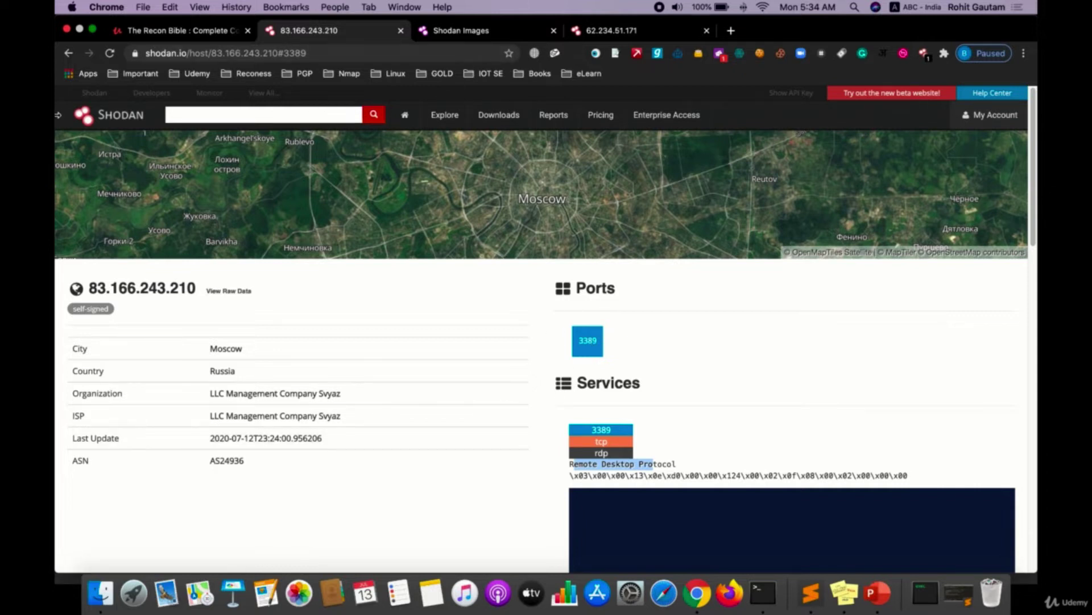
pyautogui.click(67, 55)
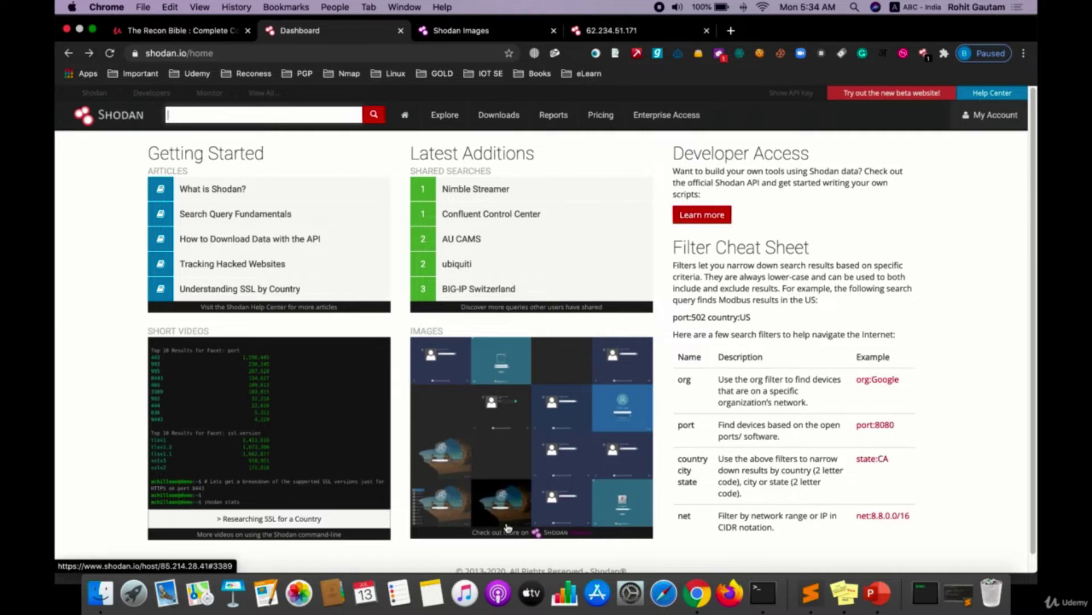
# Step: Open 'Check out more on Shodan Images' and load the next page of remote-desktop login screenshots
pyautogui.click(563, 538)
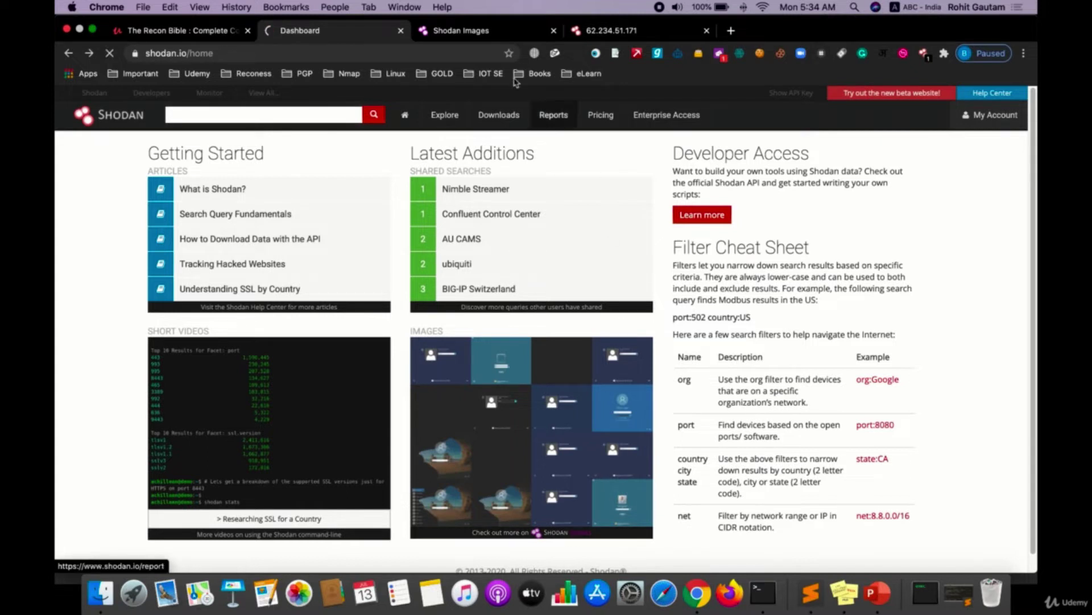
pyautogui.click(449, 30)
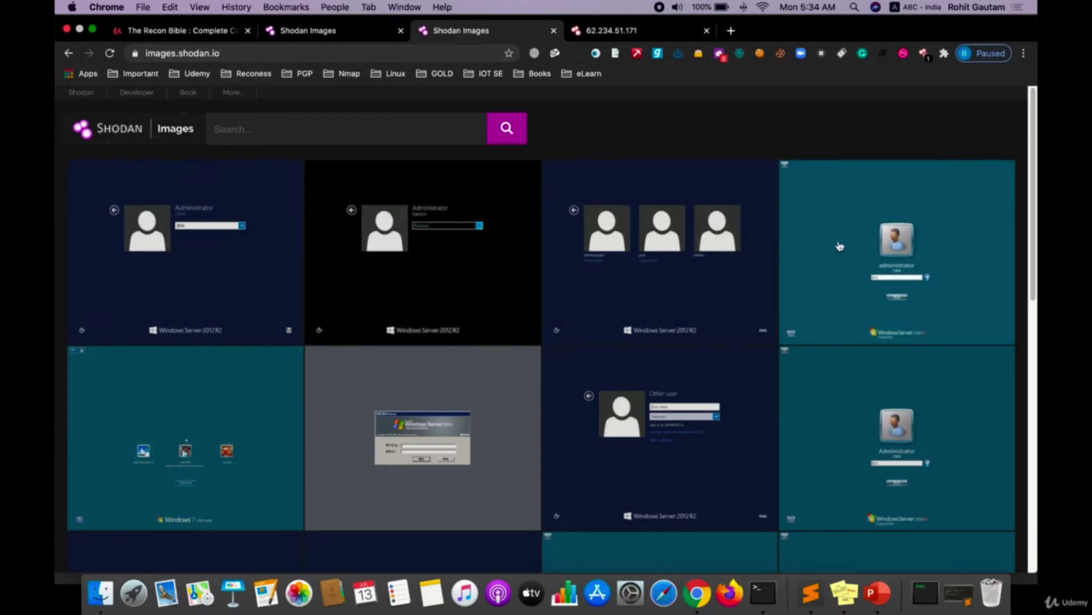
pyautogui.scroll(-10, 836, 244)
pyautogui.scroll(-1, 840, 246)
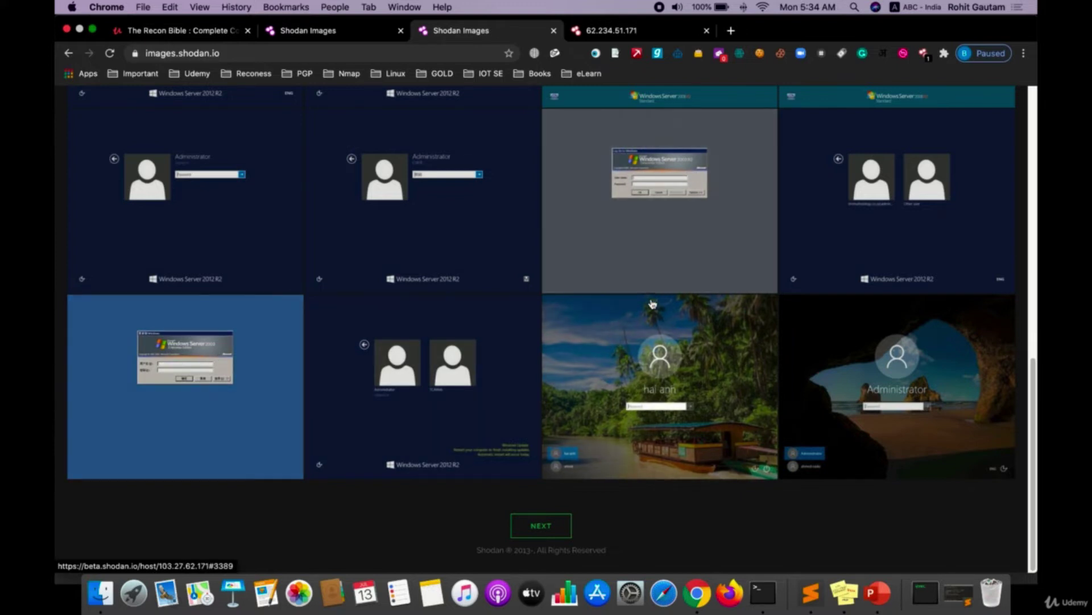
pyautogui.click(541, 525)
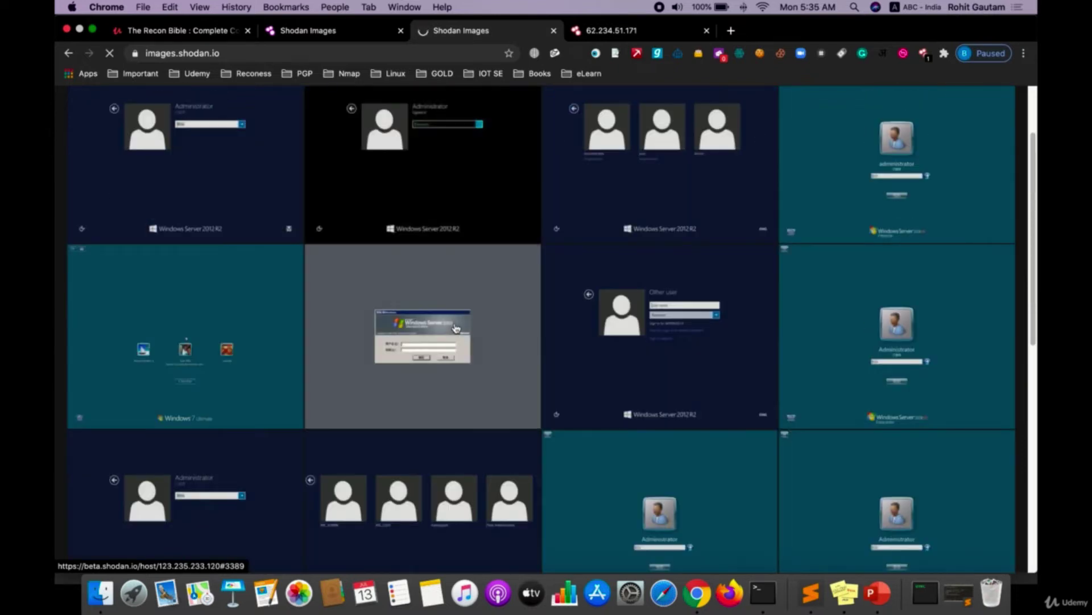
pyautogui.scroll(3, 453, 325)
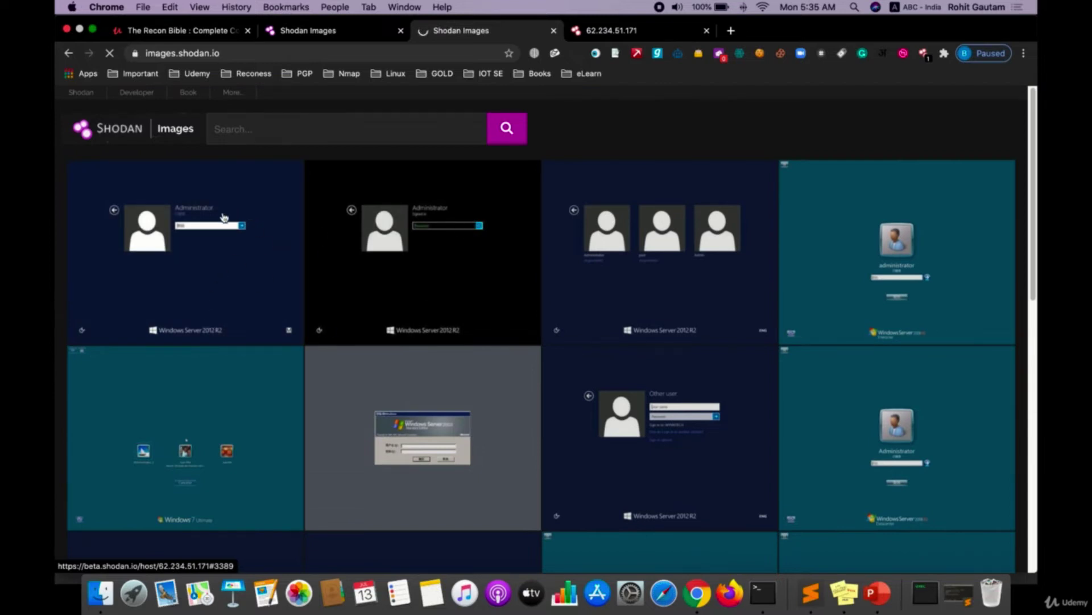
# Step: Open the first screenshot's host 62.234.51.171 in a new tab and highlight its port 3389
pyautogui.rightClick(259, 260)
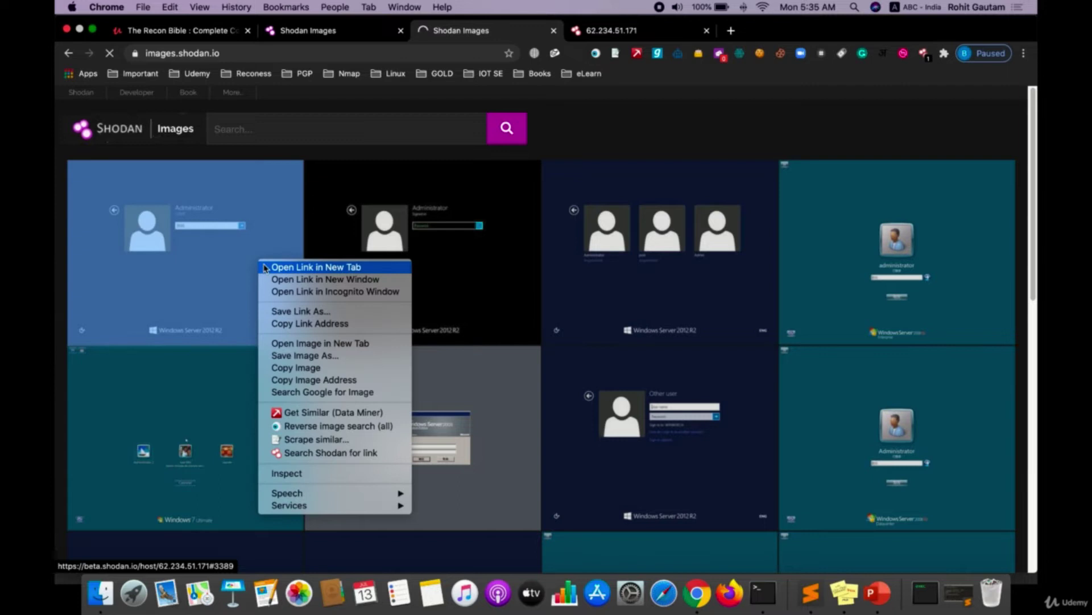
pyautogui.click(573, 241)
pyautogui.keyDown('super'); pyautogui.click(573, 241); pyautogui.keyUp('super')
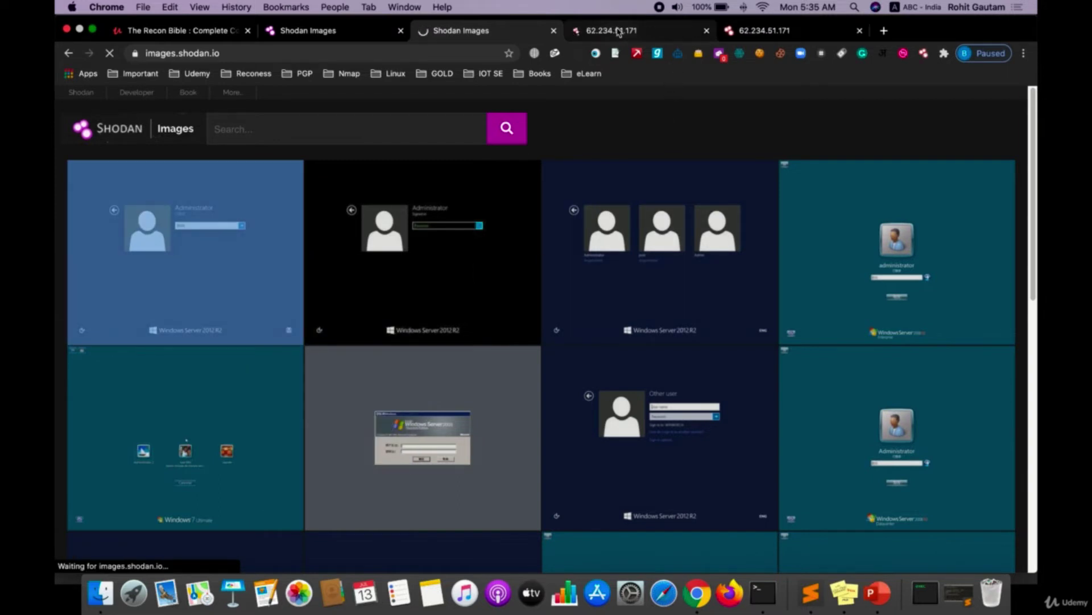
pyautogui.click(619, 32)
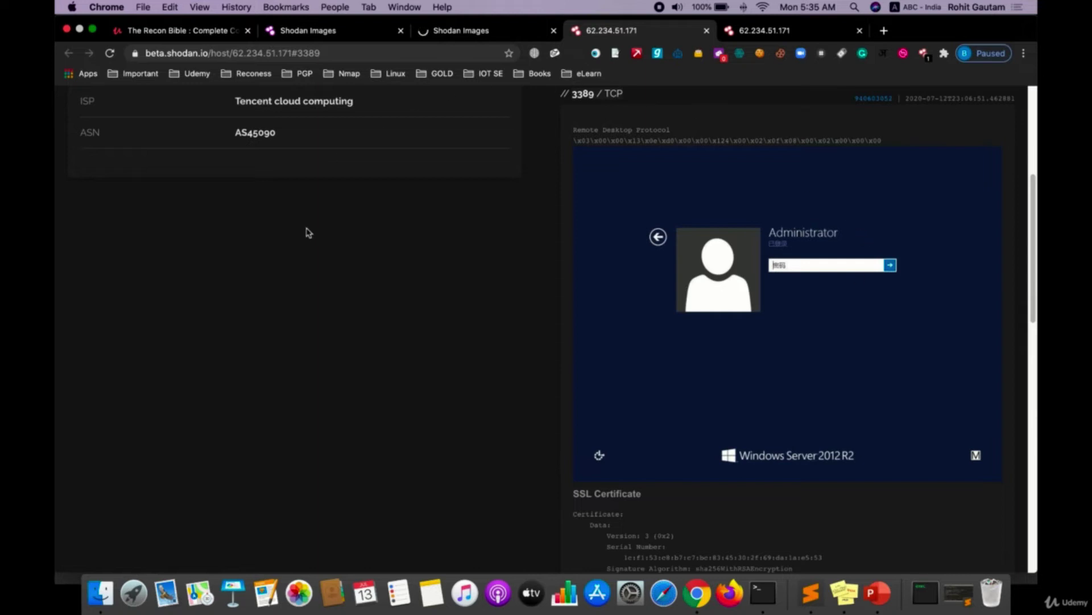
pyautogui.scroll(5, 308, 279)
pyautogui.scroll(-2, 681, 508)
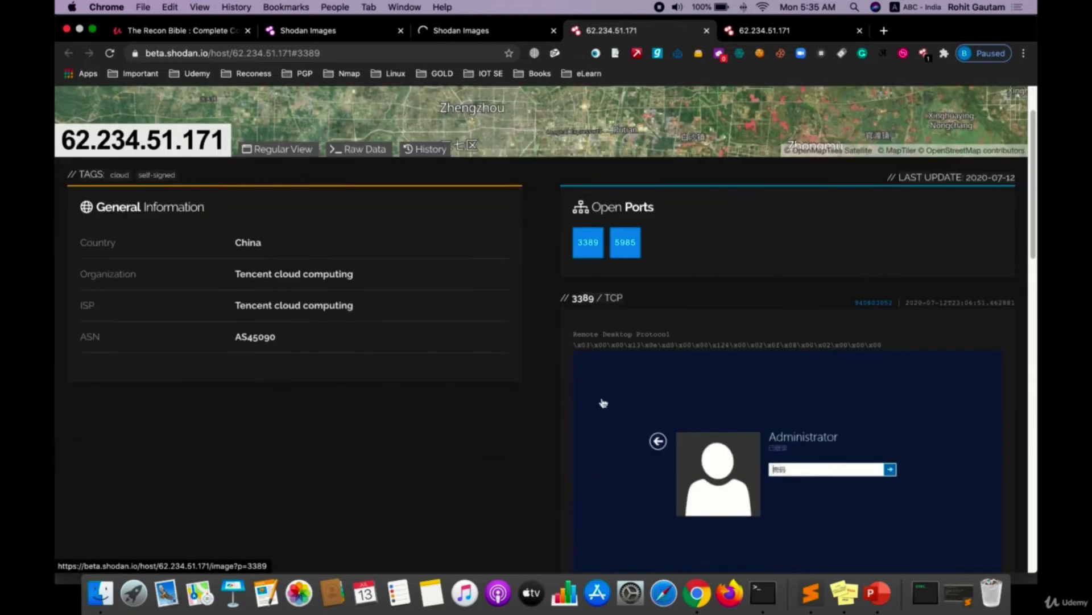
pyautogui.moveTo(572, 301); pyautogui.dragTo(584, 301)
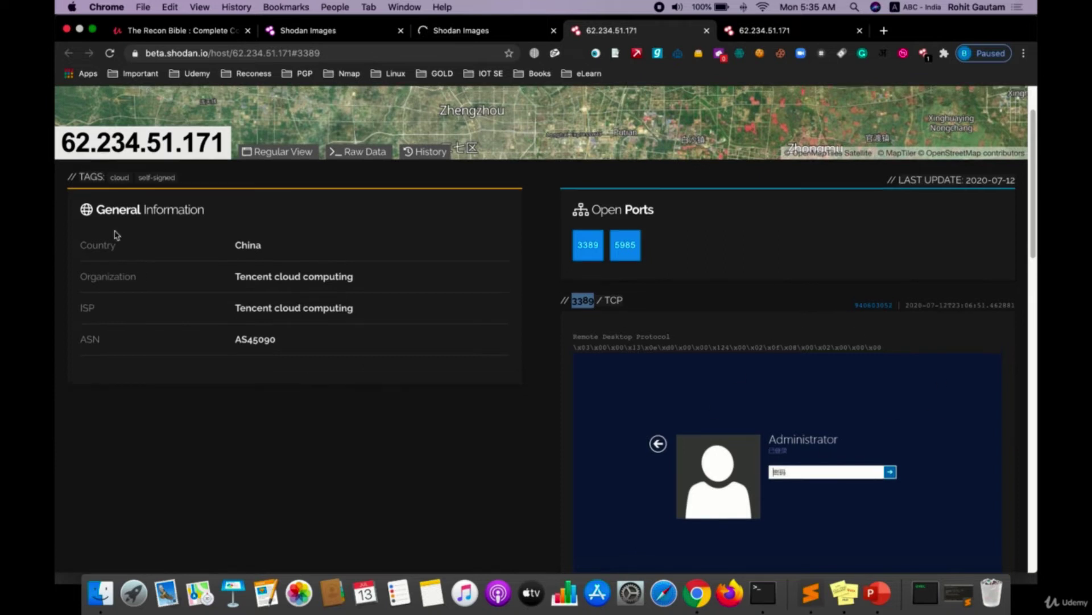
# Step: Highlight the host's IP 62.234.51.171, country China and organization Tencent cloud computing
pyautogui.scroll(2, 193, 284)
pyautogui.moveTo(233, 223); pyautogui.dragTo(57, 206)
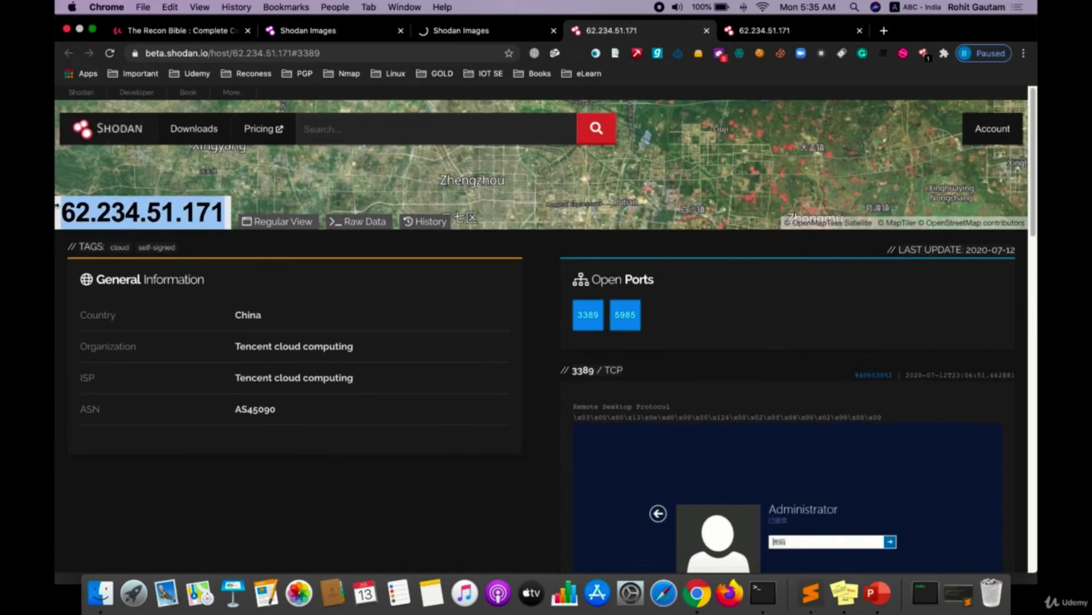
pyautogui.doubleClick(242, 314)
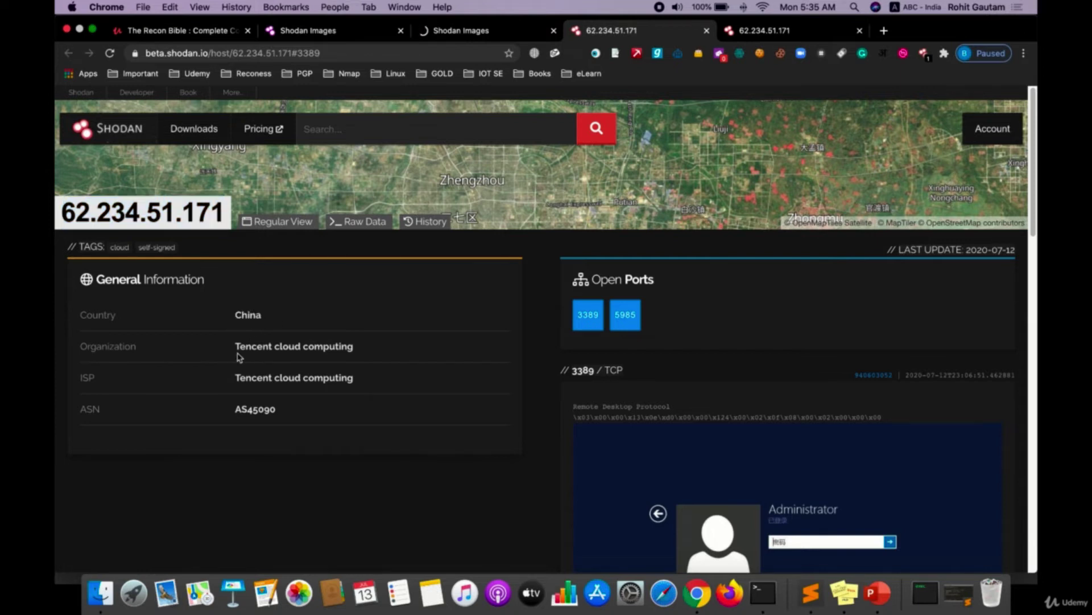
pyautogui.moveTo(234, 348); pyautogui.dragTo(323, 349)
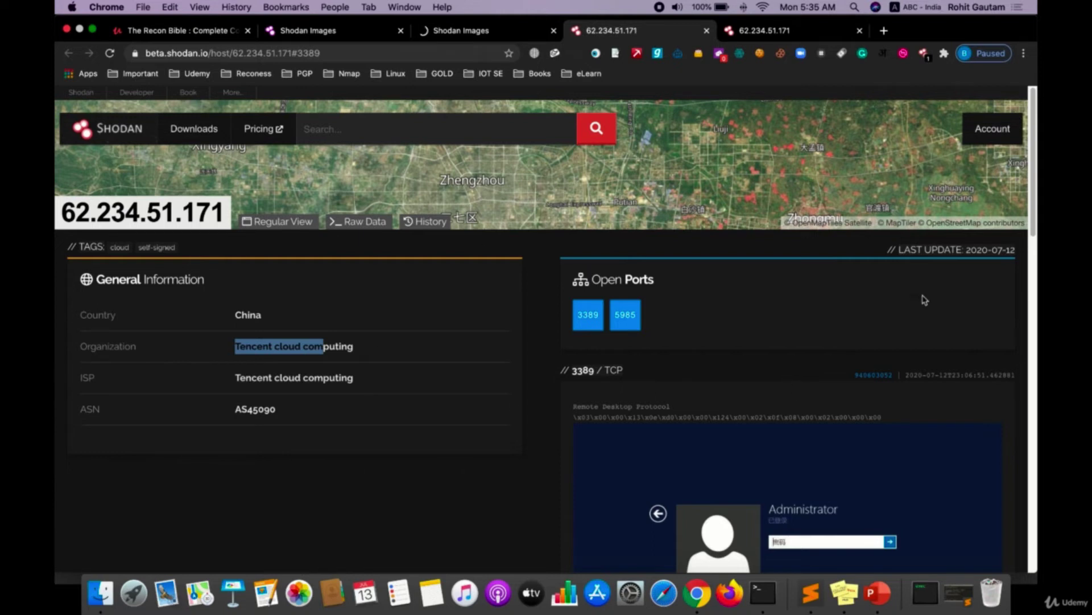
pyautogui.click(975, 249)
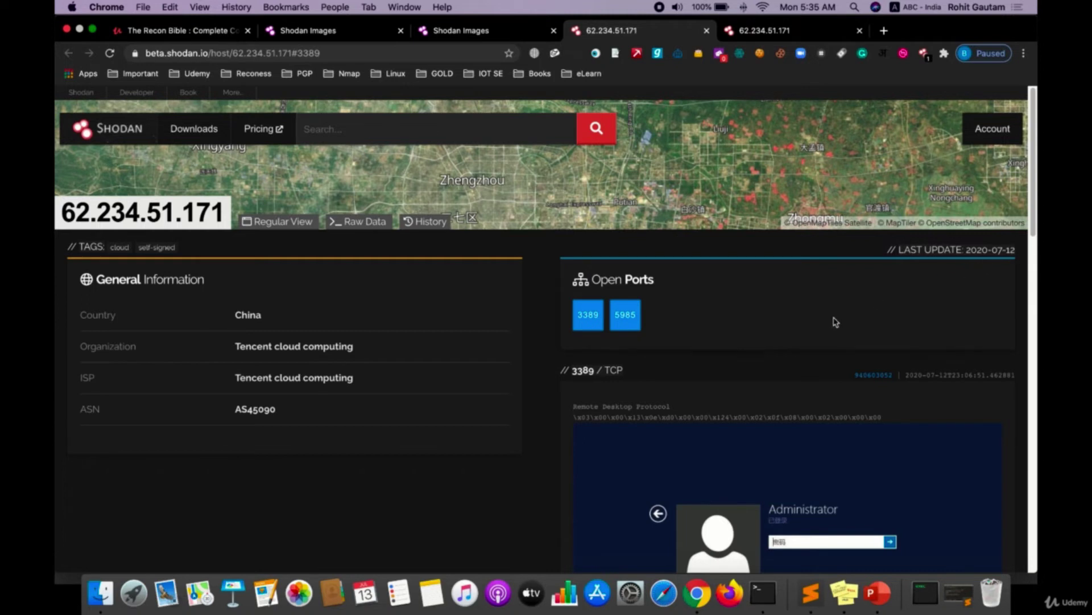
# Step: Scroll past the RDP screenshot, SSL certificate and 5985 banner, then back to the top
pyautogui.scroll(-10, 834, 319)
pyautogui.scroll(-8, 778, 357)
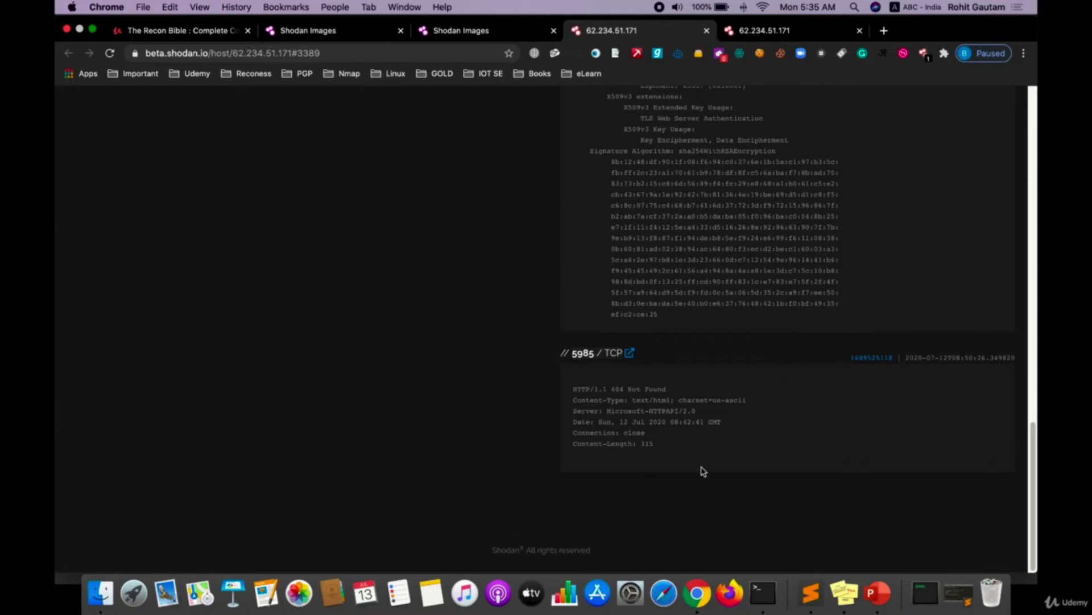
pyautogui.scroll(12, 704, 471)
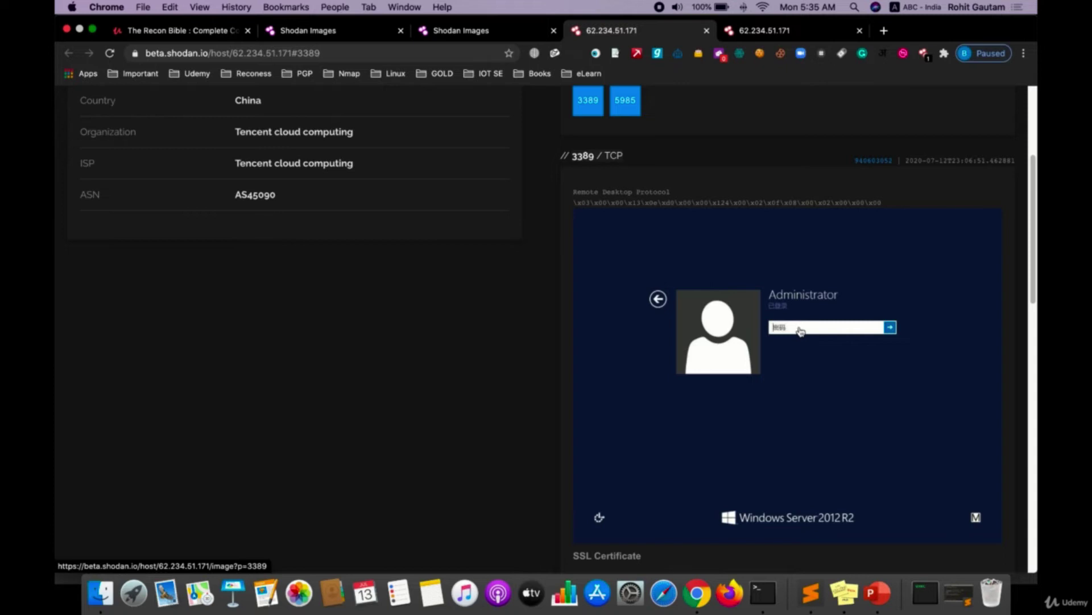
pyautogui.scroll(5, 456, 429)
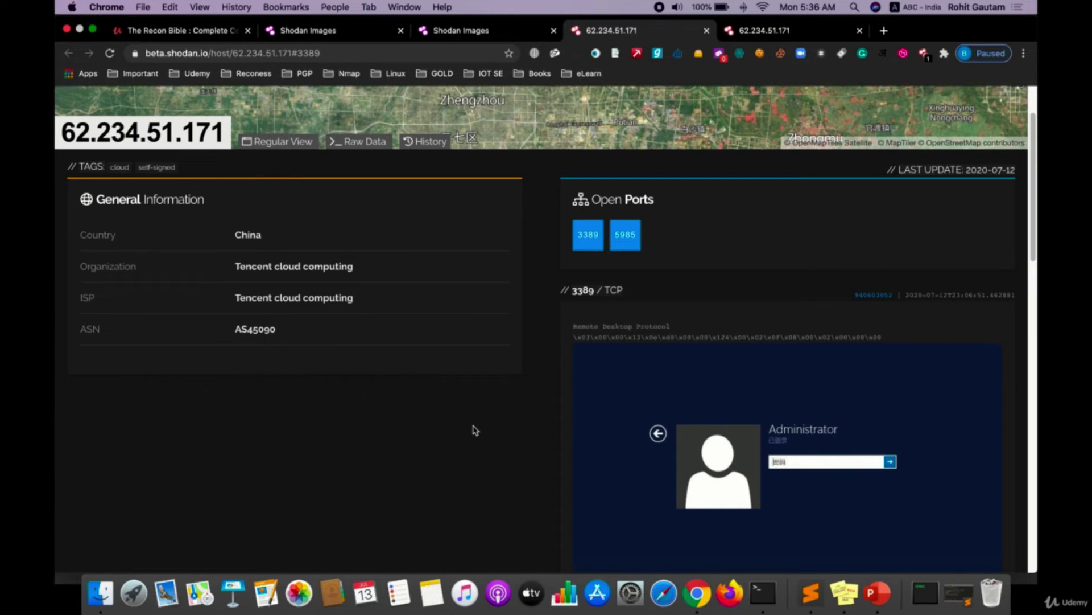
pyautogui.scroll(1, 466, 329)
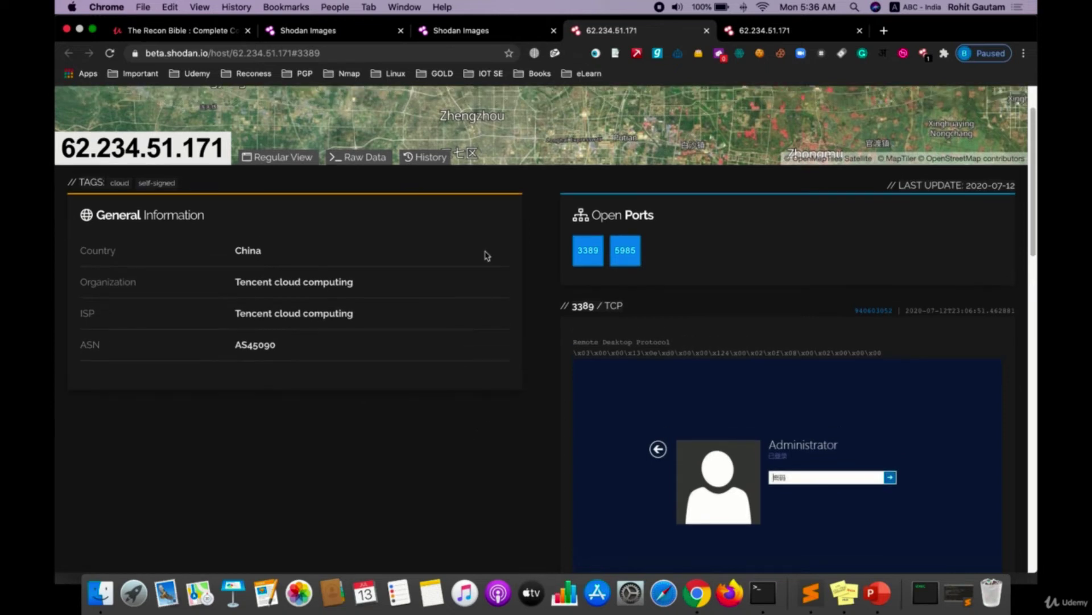
# Step: Open Raw Data for 62.234.51.171 and highlight its IP, asn AS45090, Tencent isp and RDP banner
pyautogui.click(367, 161)
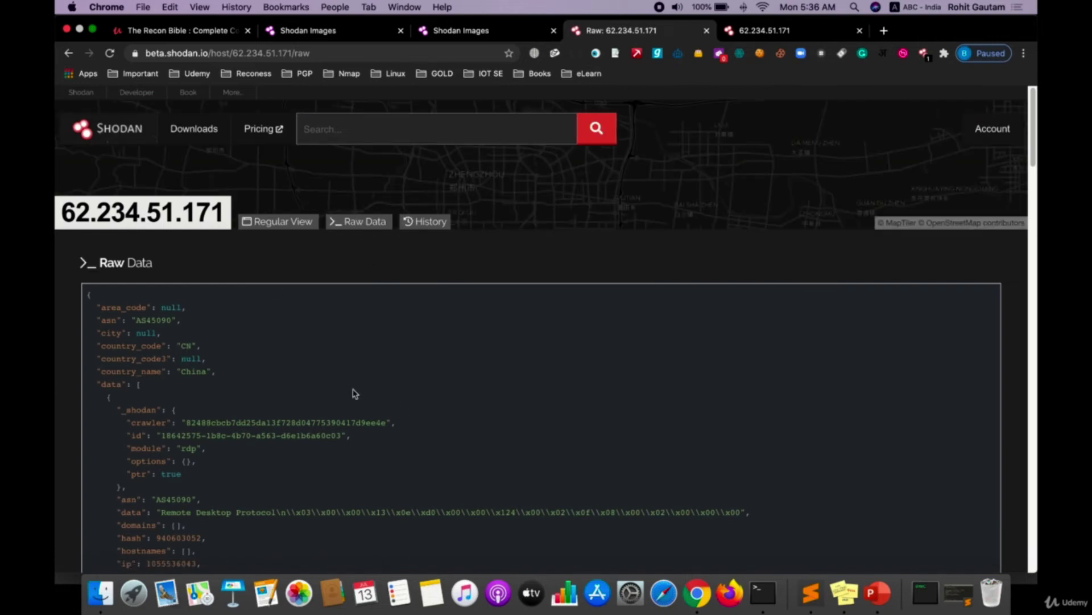
pyautogui.moveTo(58, 217); pyautogui.dragTo(214, 213)
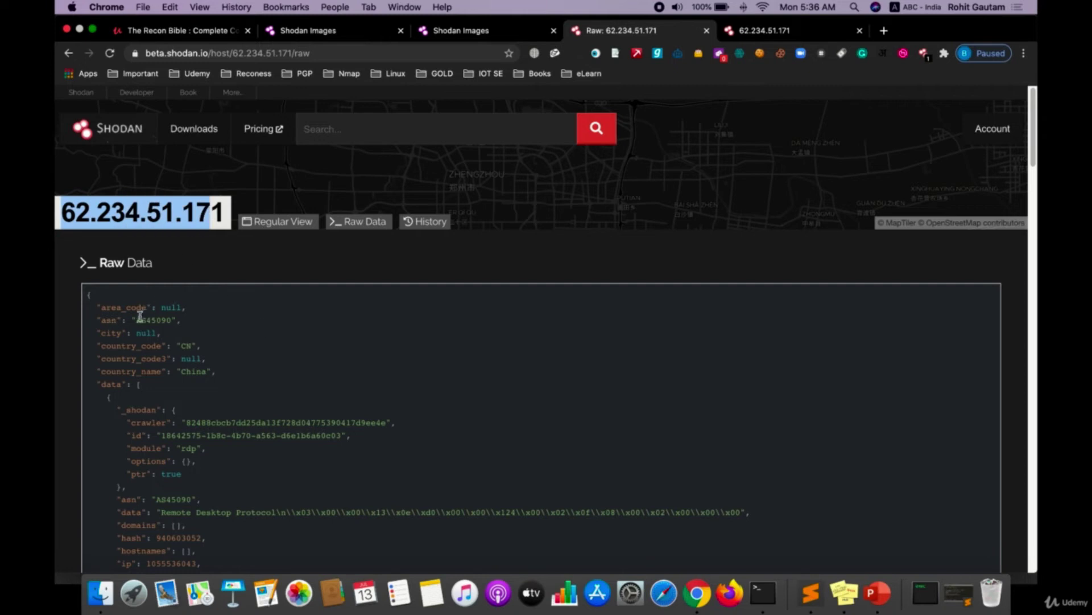
pyautogui.moveTo(138, 318); pyautogui.dragTo(175, 320)
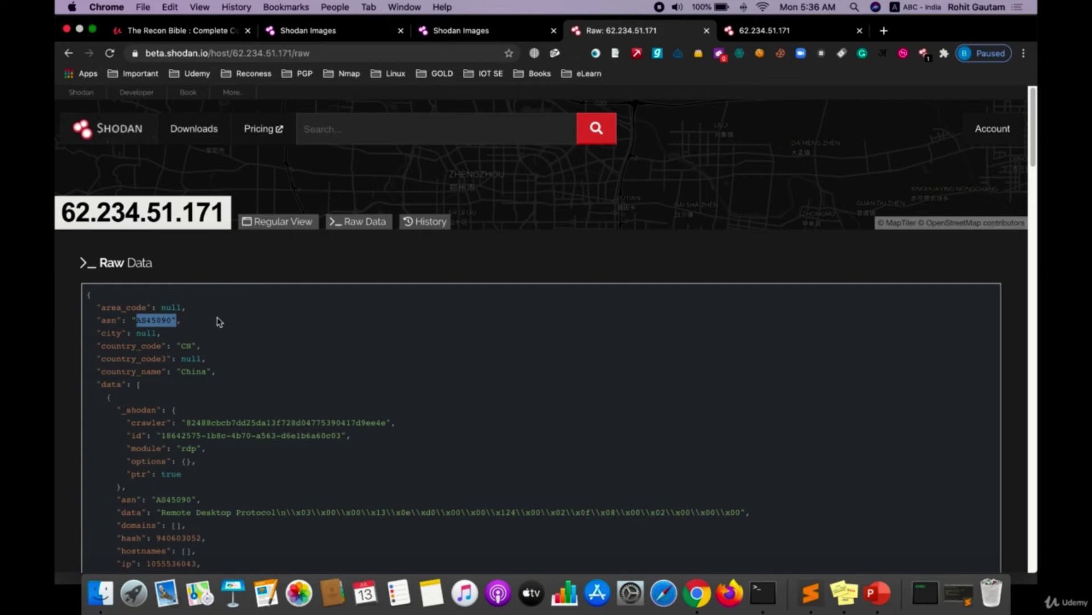
pyautogui.scroll(-1, 220, 322)
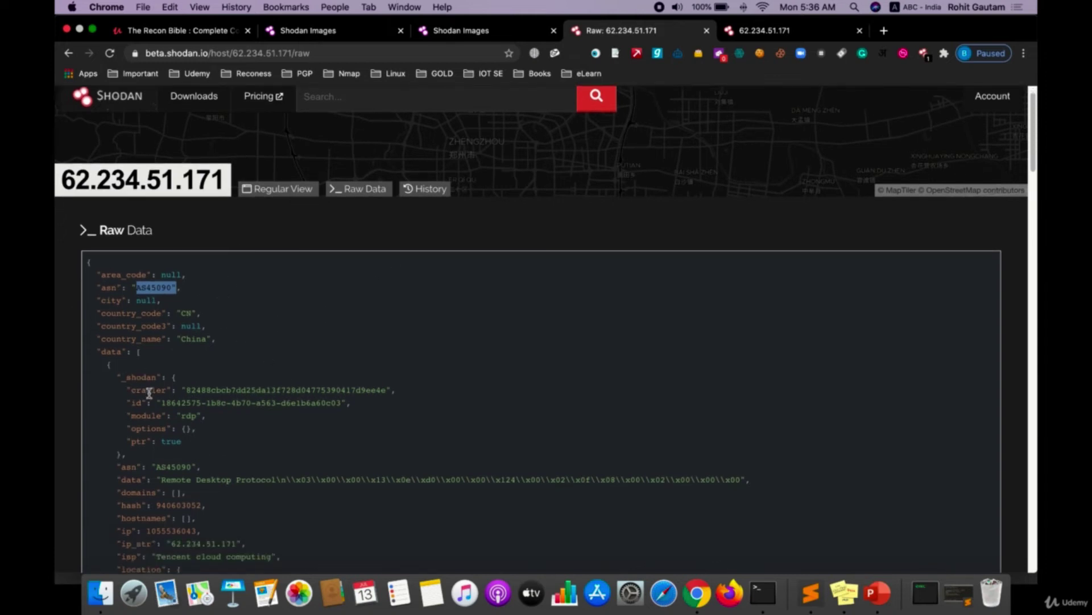
pyautogui.scroll(-10, 222, 404)
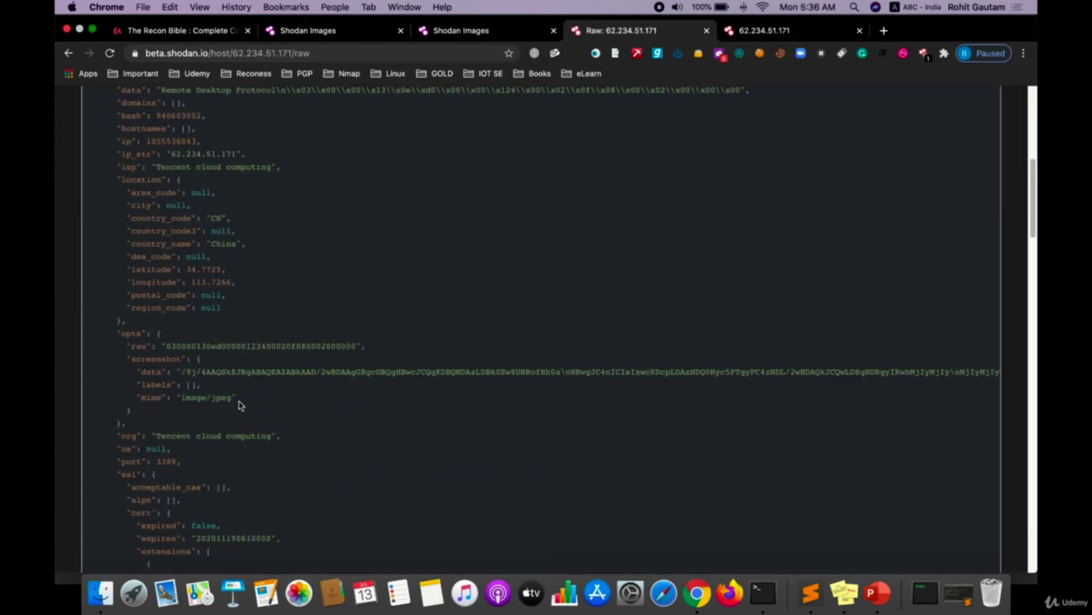
pyautogui.moveTo(151, 167); pyautogui.dragTo(301, 171)
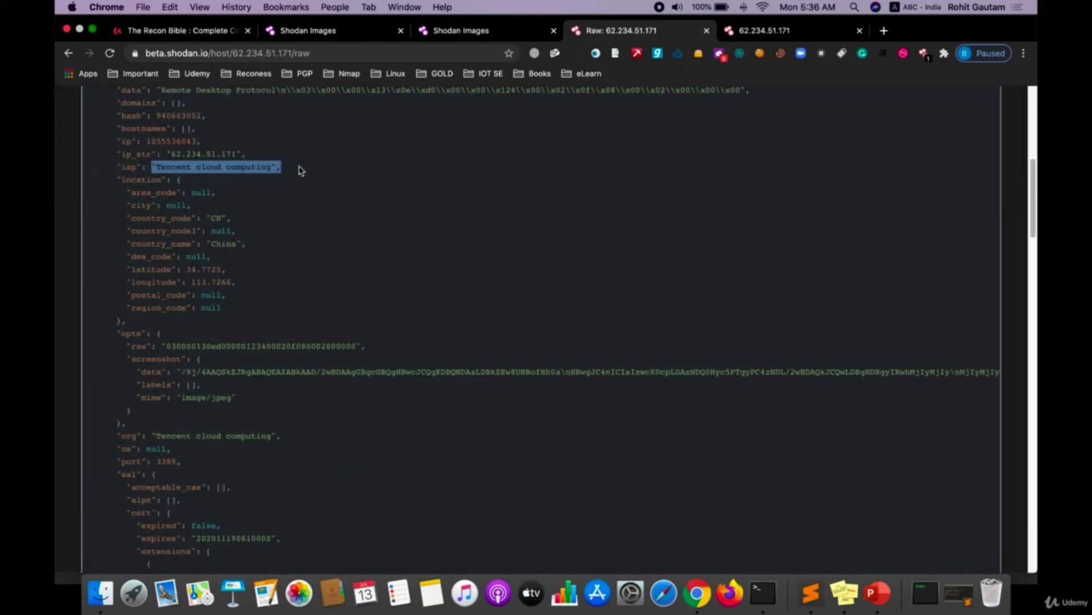
pyautogui.moveTo(161, 89); pyautogui.dragTo(696, 108)
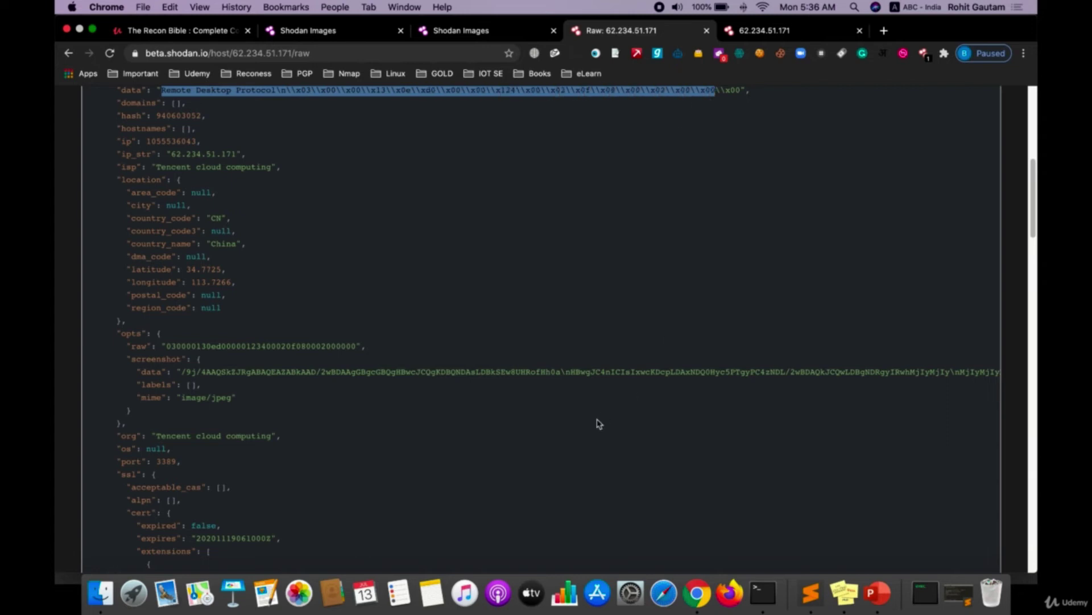
# Step: Scroll through the rest of the JSON record and highlight the ip_str value 62.234.51.171
pyautogui.scroll(-5, 374, 468)
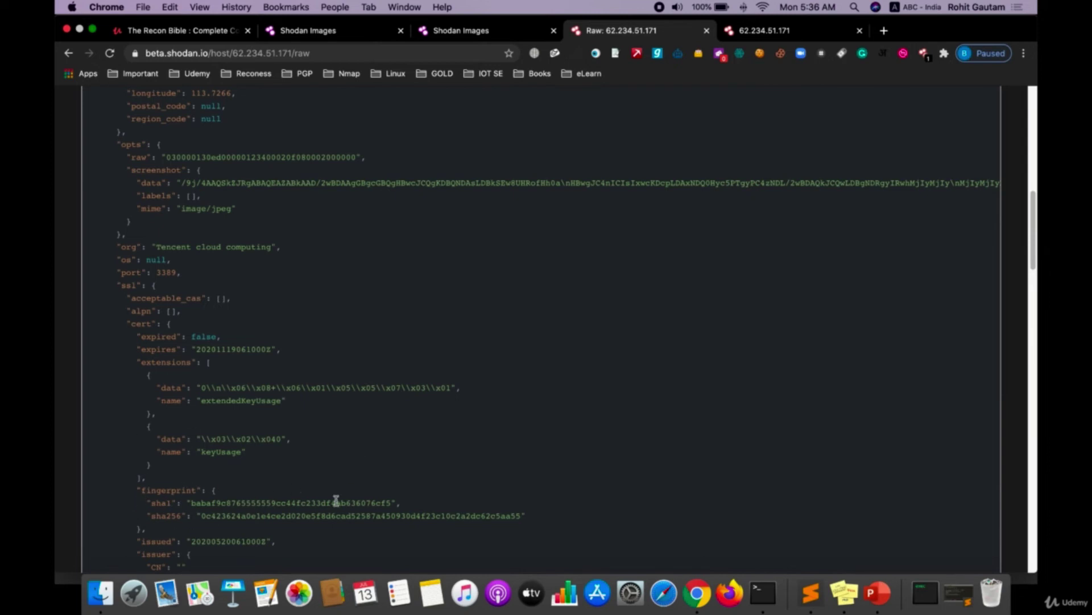
pyautogui.scroll(-1, 390, 440)
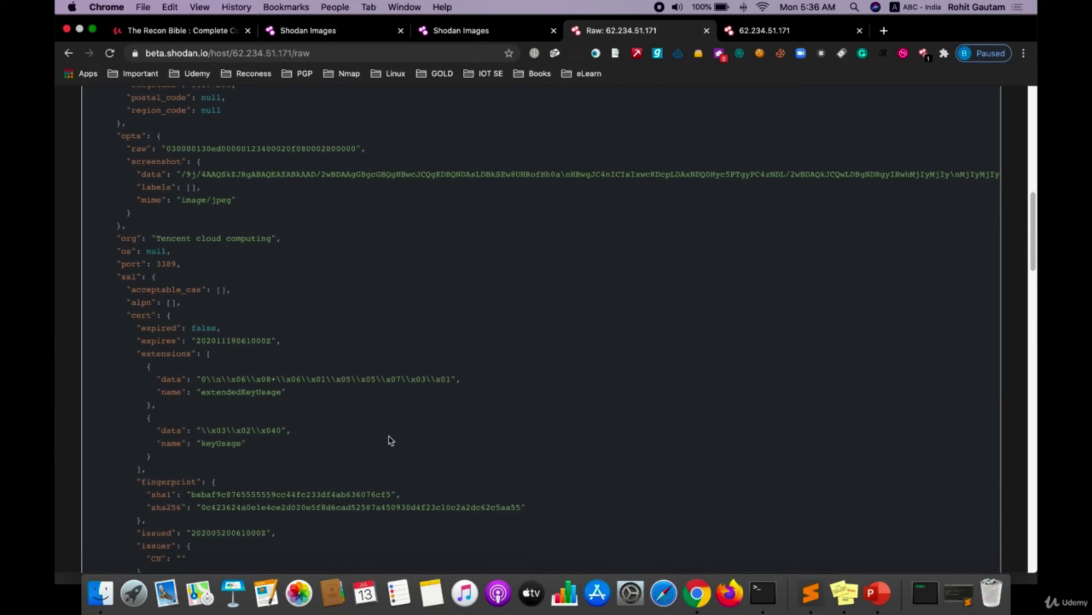
pyautogui.scroll(-10, 391, 440)
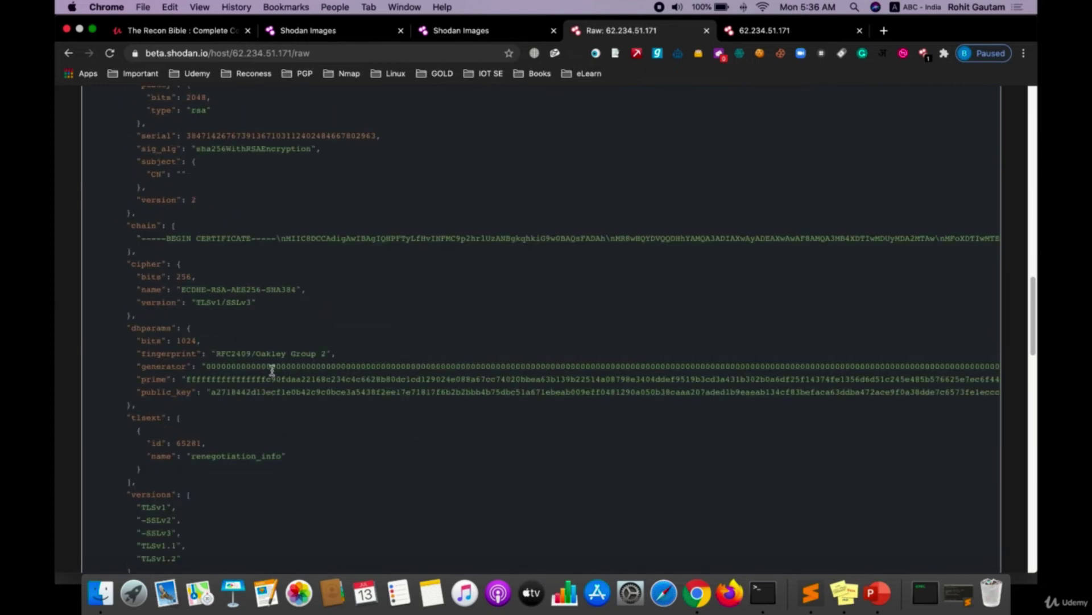
pyautogui.scroll(-10, 407, 410)
pyautogui.scroll(1, 215, 329)
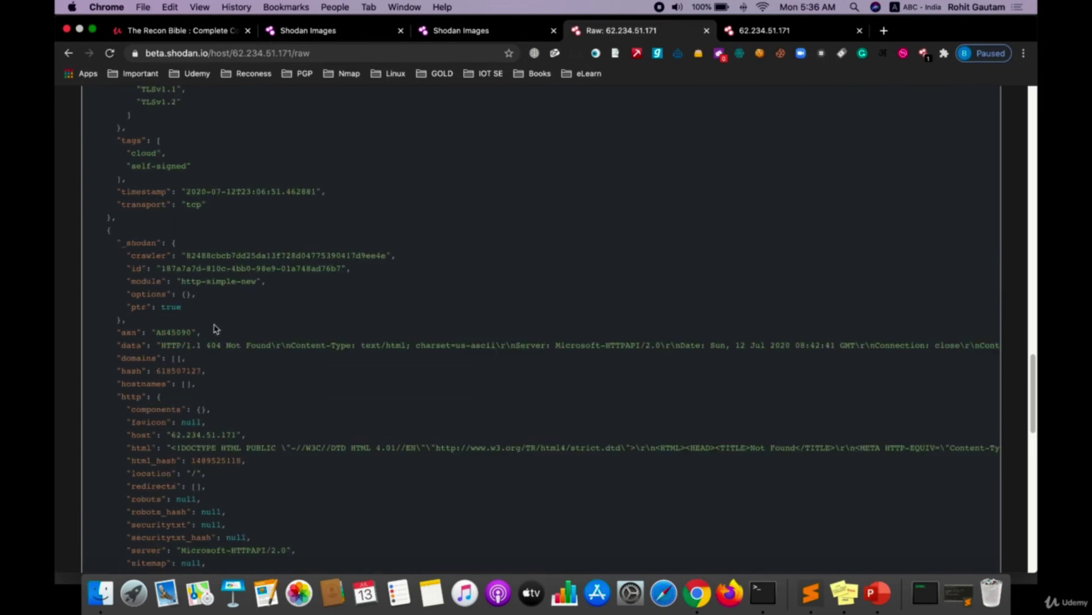
pyautogui.scroll(1, 216, 329)
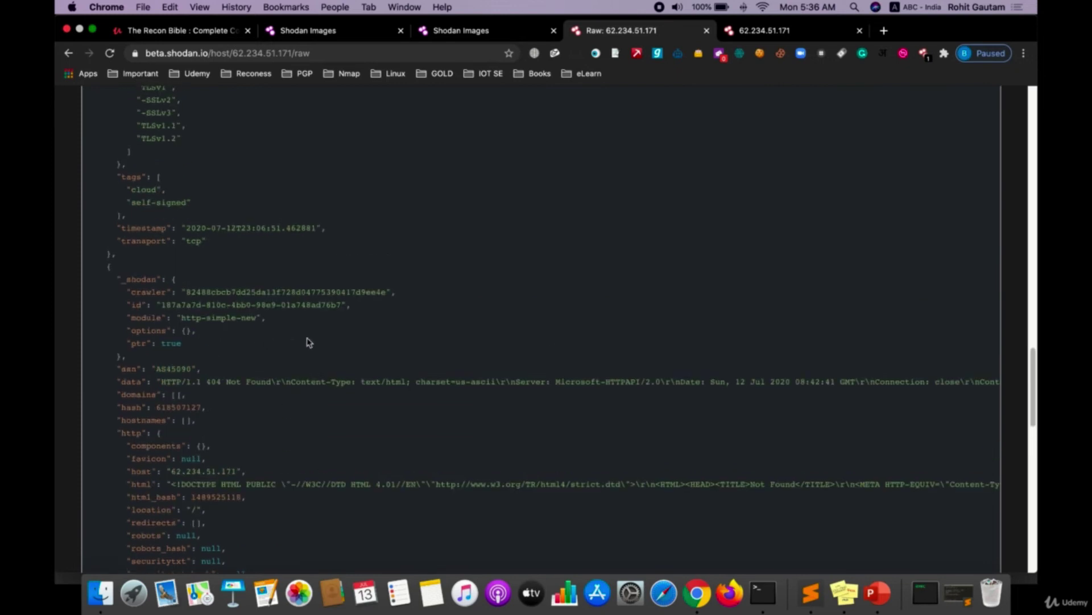
pyautogui.scroll(1, 245, 228)
pyautogui.moveTo(132, 102); pyautogui.dragTo(195, 166)
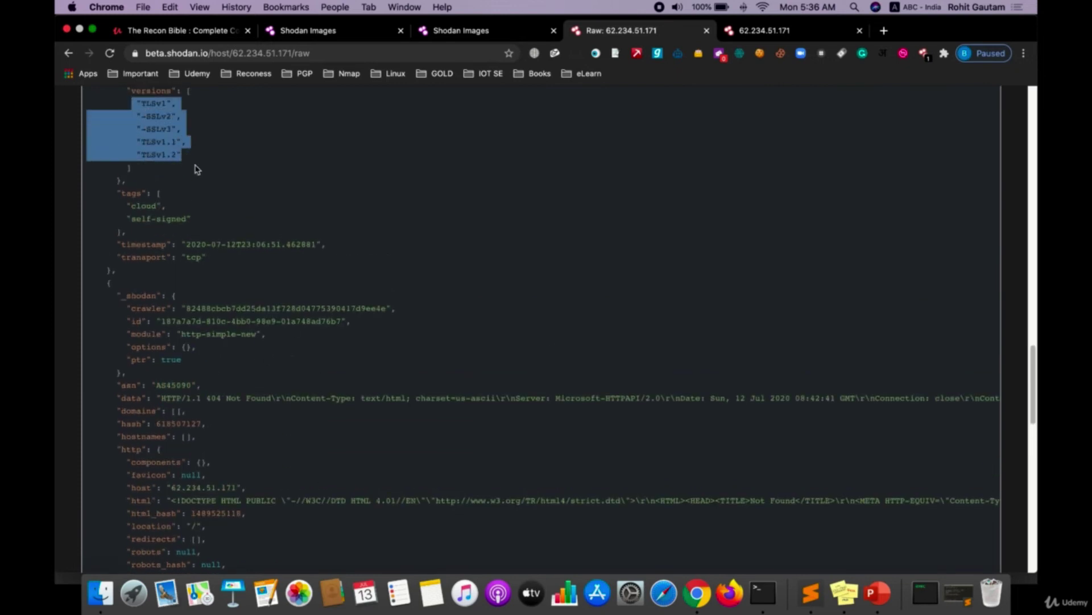
pyautogui.scroll(1, 195, 169)
pyautogui.scroll(-10, 590, 332)
pyautogui.scroll(-10, 592, 333)
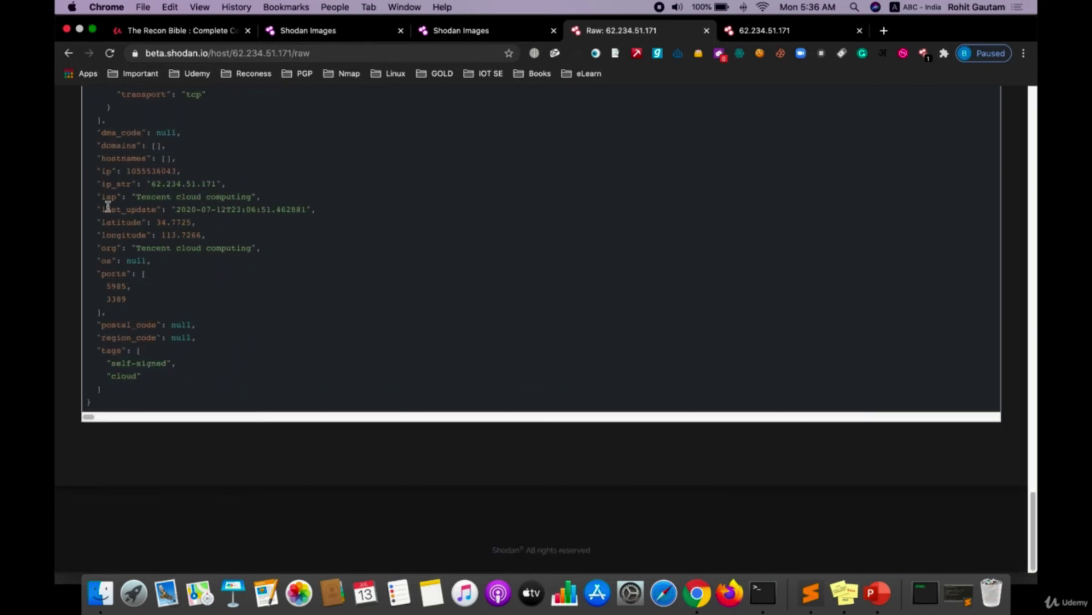
pyautogui.moveTo(121, 183); pyautogui.dragTo(273, 190)
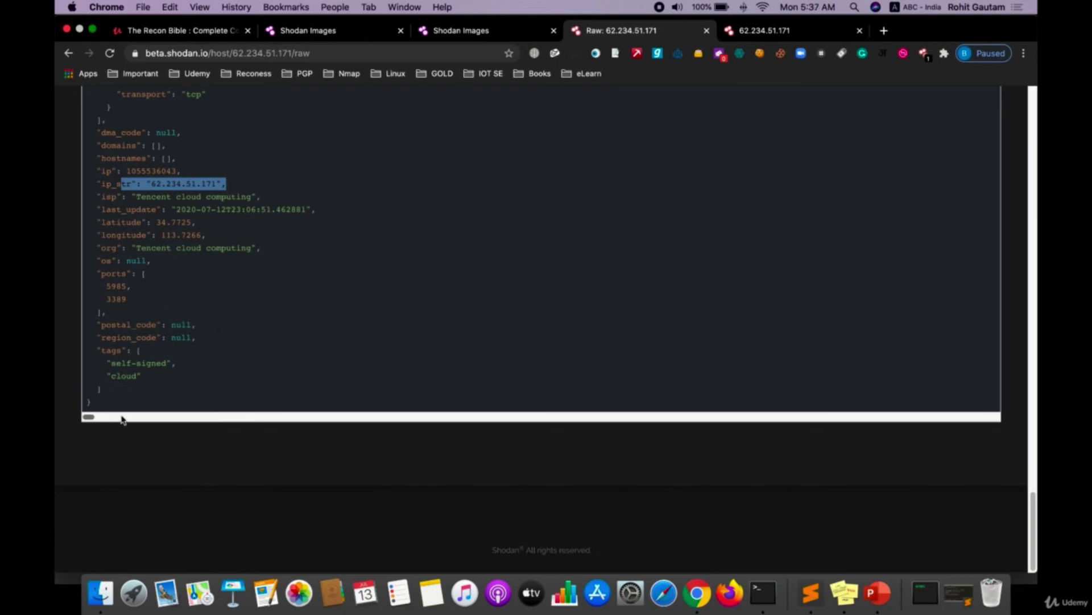
# Step: Dismiss the search suggestions and scroll the Shodan Images results for 'router'
pyautogui.scroll(15, 228, 383)
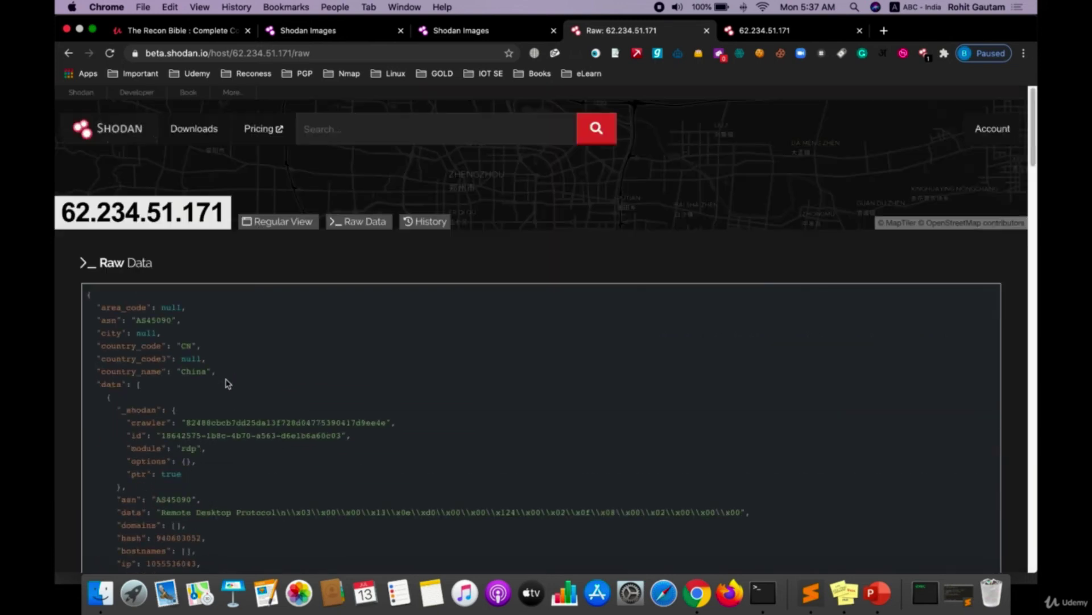
pyautogui.click(364, 130)
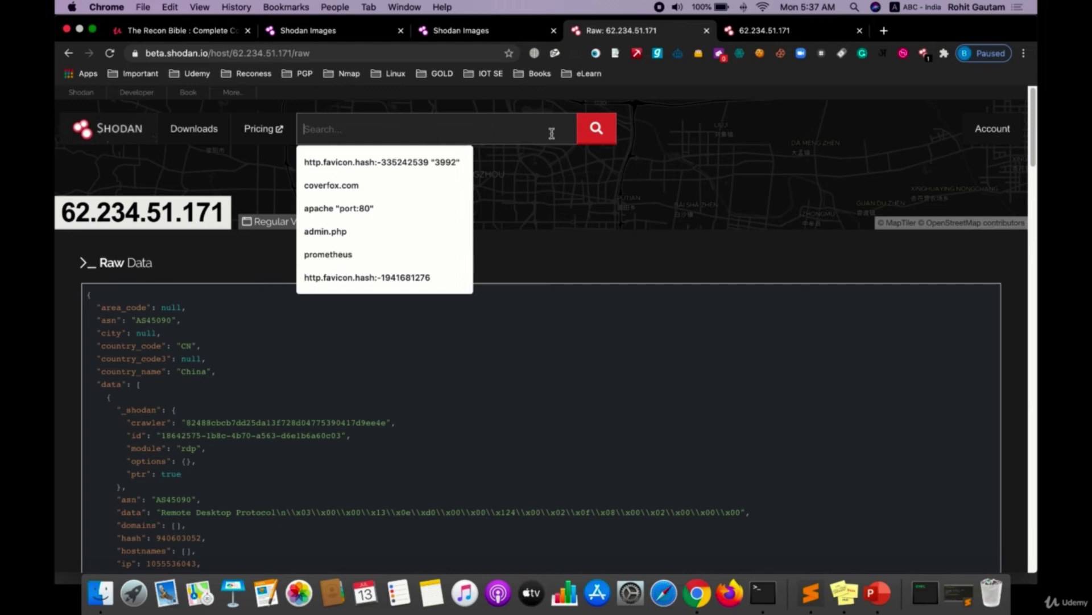
pyautogui.click(572, 268)
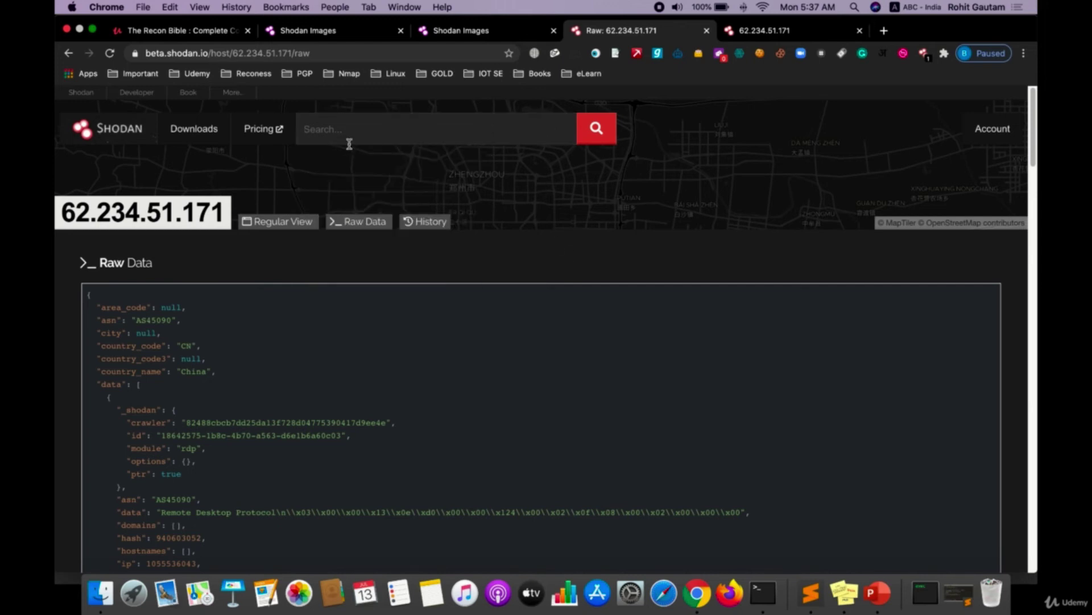
pyautogui.click(458, 30)
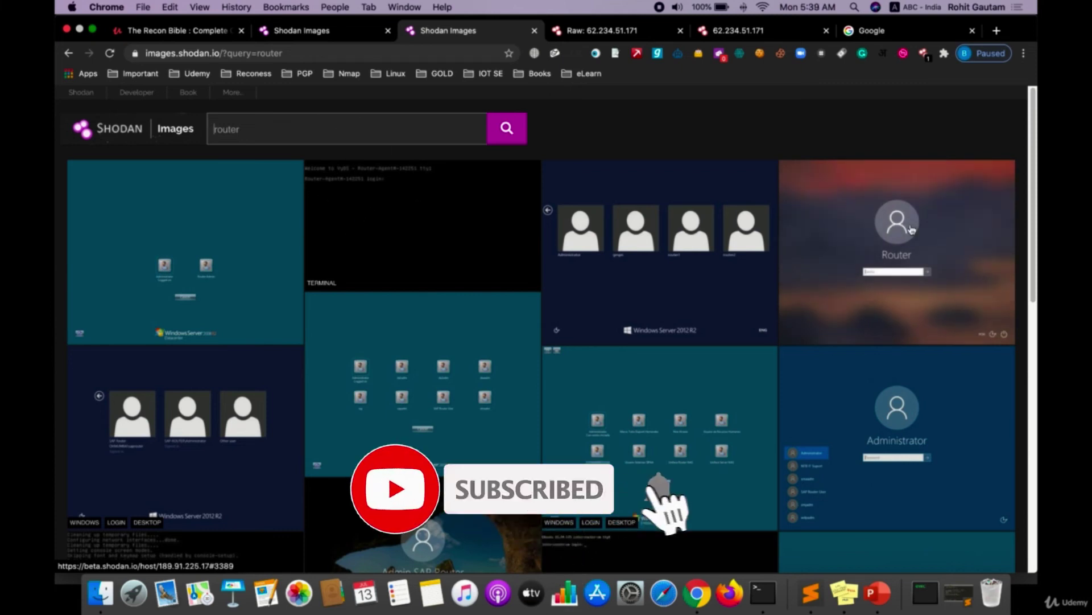
pyautogui.scroll(-1, 495, 381)
pyautogui.scroll(-6, 495, 381)
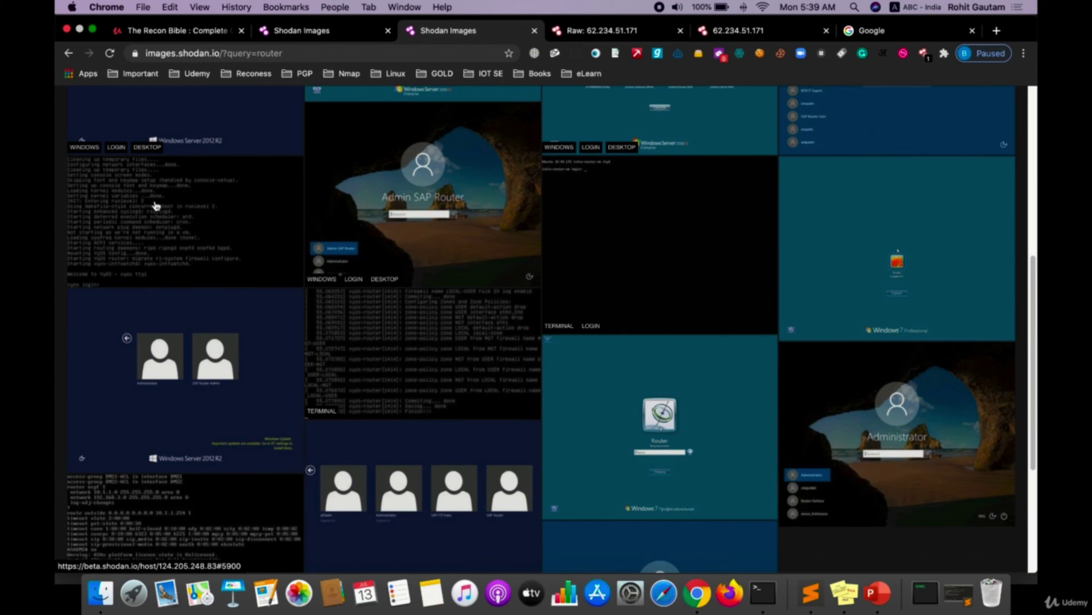
# Step: Open the router terminal screenshot's host page and highlight IP 213.227.149.140
pyautogui.click(425, 361)
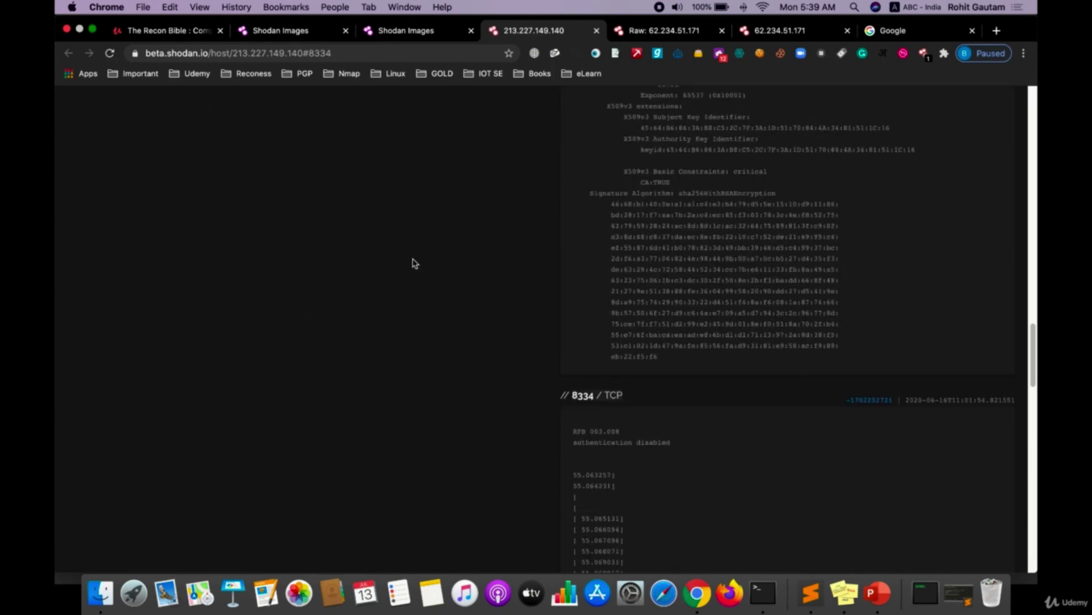
pyautogui.scroll(20, 414, 263)
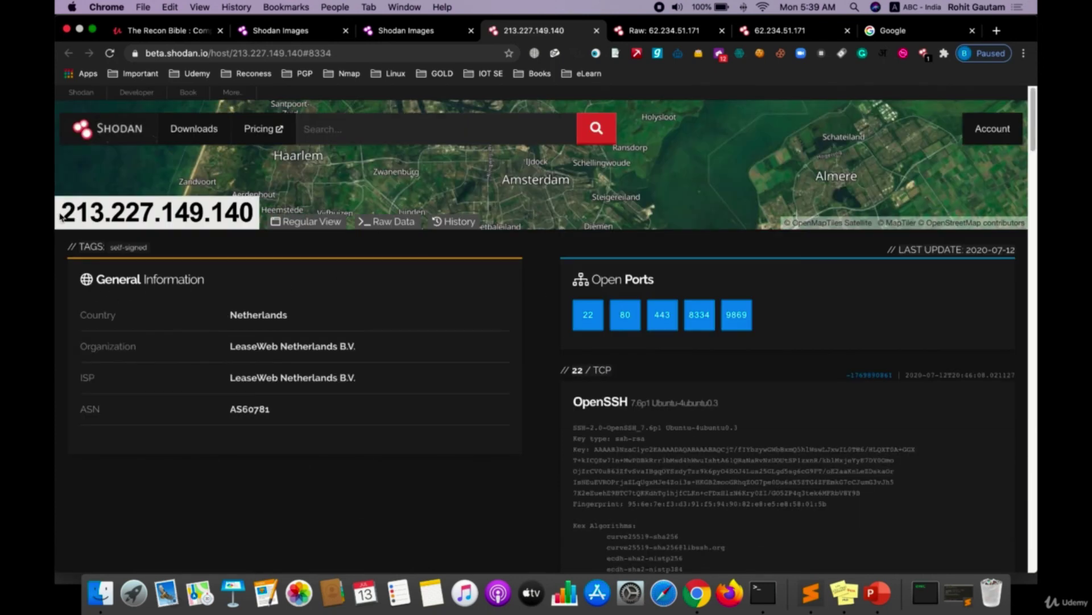
pyautogui.moveTo(61, 217); pyautogui.dragTo(250, 219)
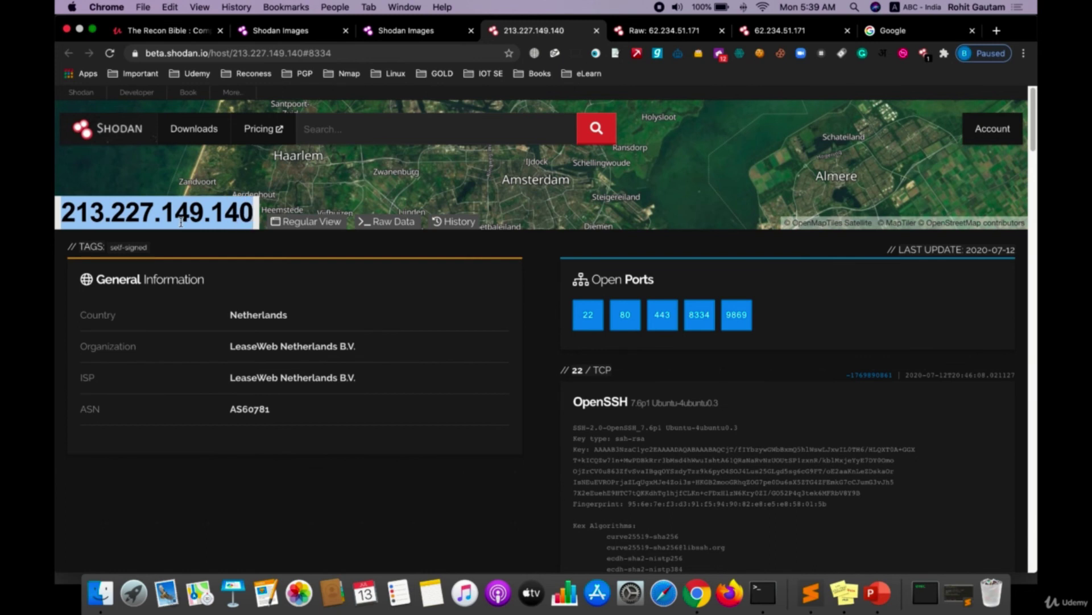